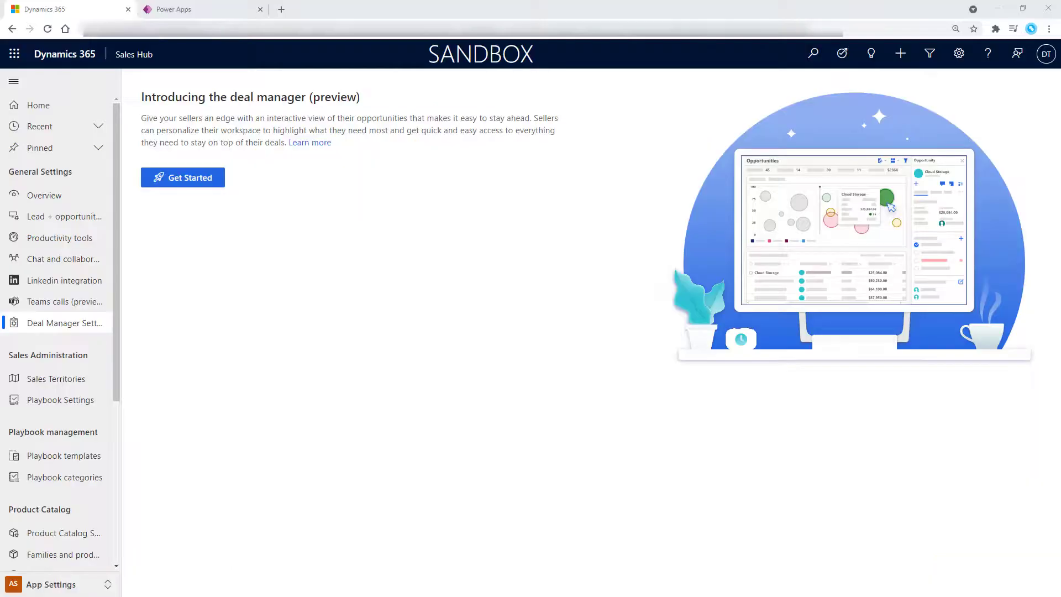
# Step: Switch the app area to Sales, where Deal Manager (preview) is listed under My Work
pyautogui.click(95, 584)
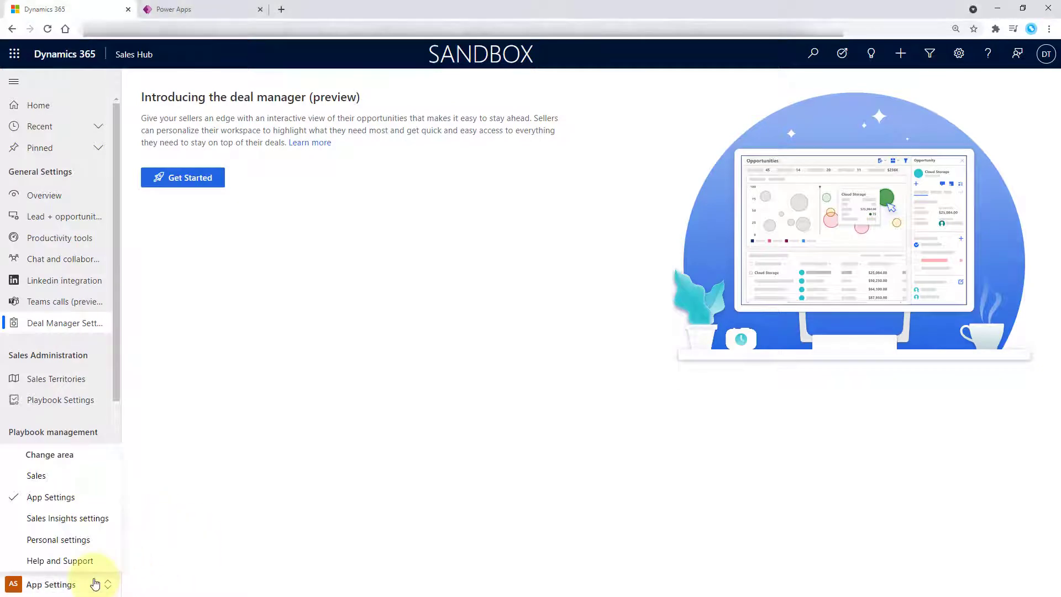
pyautogui.click(186, 478)
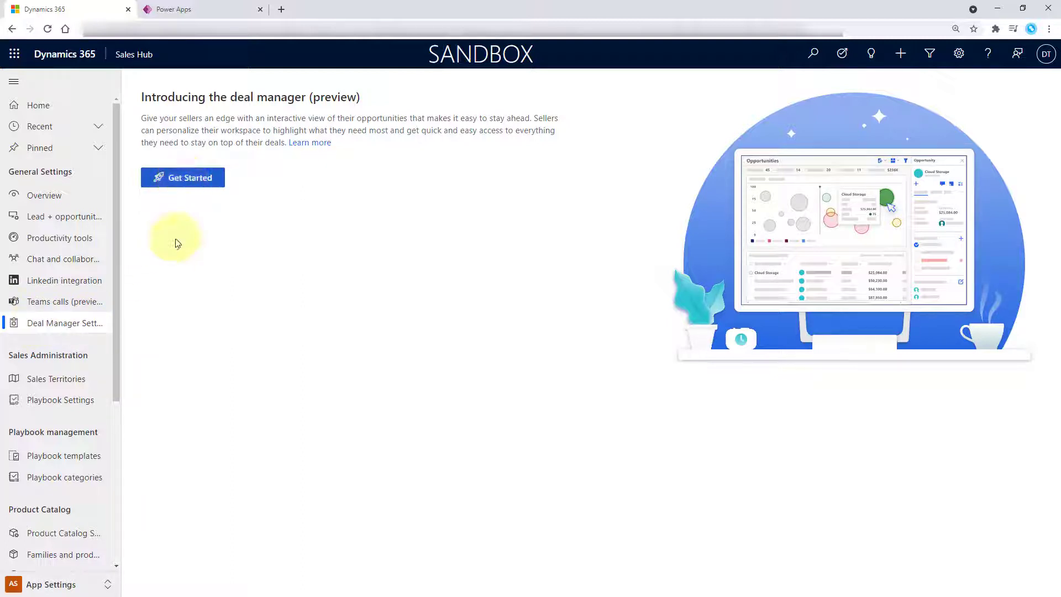
pyautogui.click(53, 584)
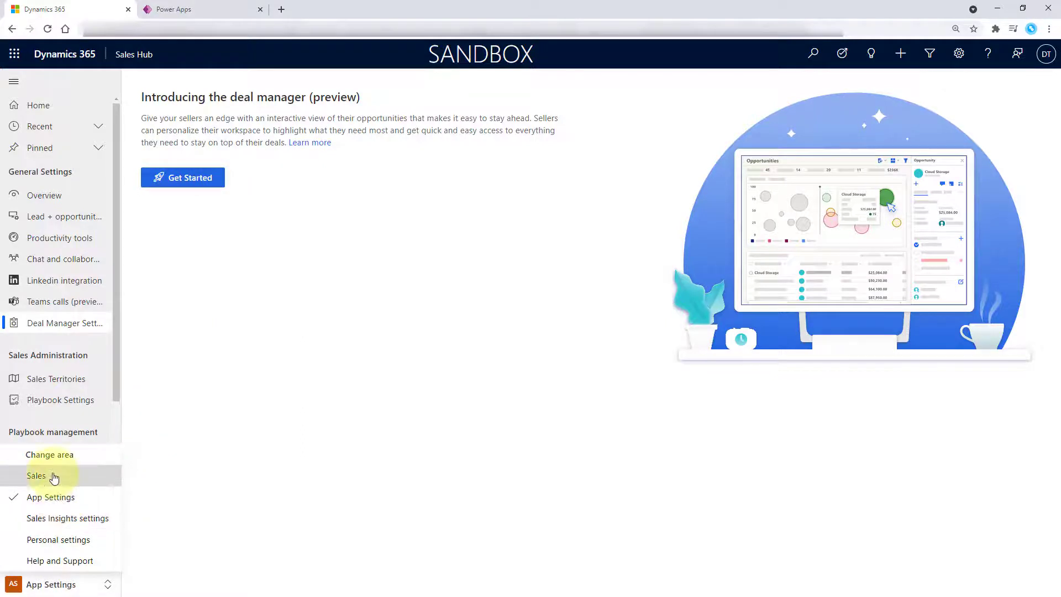
pyautogui.click(53, 477)
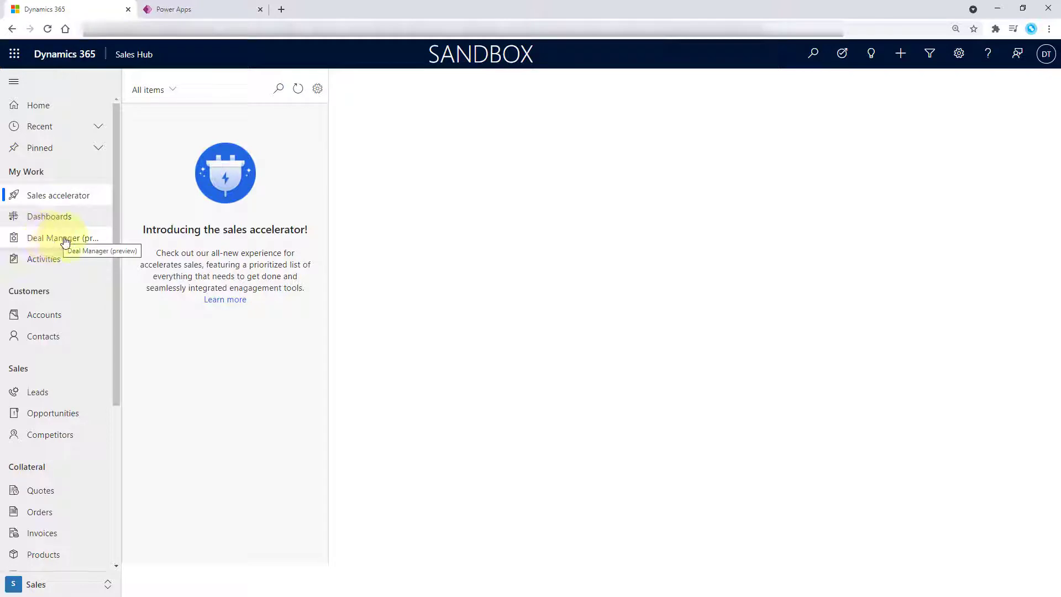
# Step: Open the options menu for the Sales Hub app from the published apps list
pyautogui.click(143, 56)
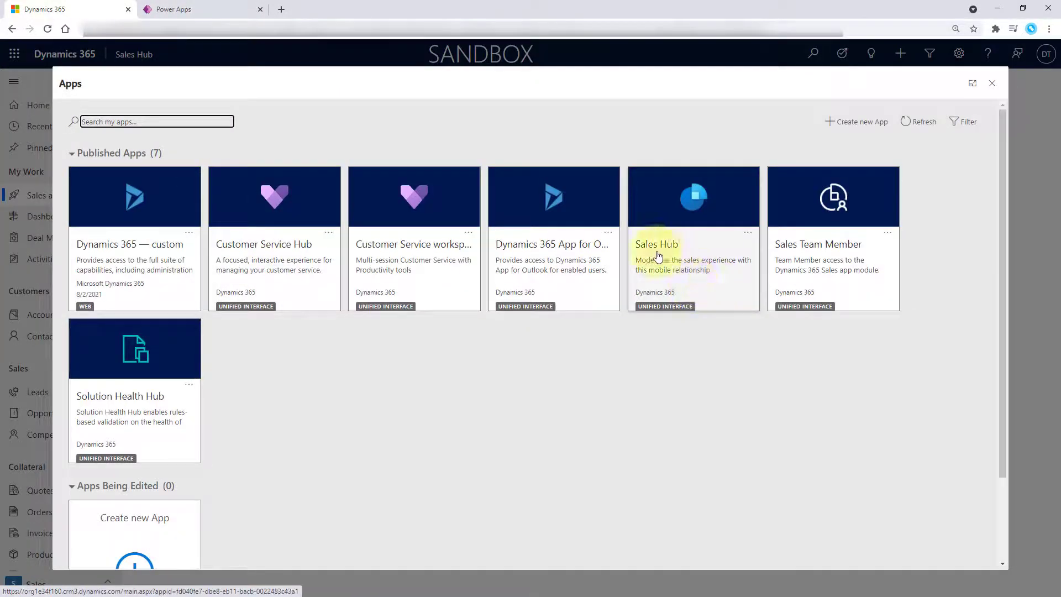
pyautogui.click(748, 239)
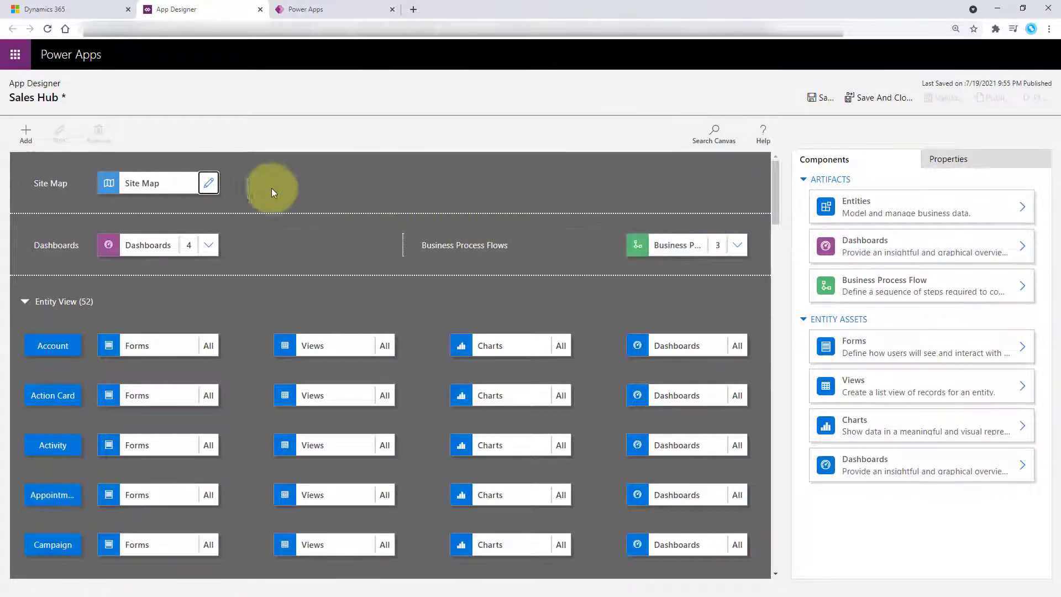
# Step: Open the Sales Hub site map, discarding unsaved changes, and select Deal Manager (preview)
pyautogui.click(209, 184)
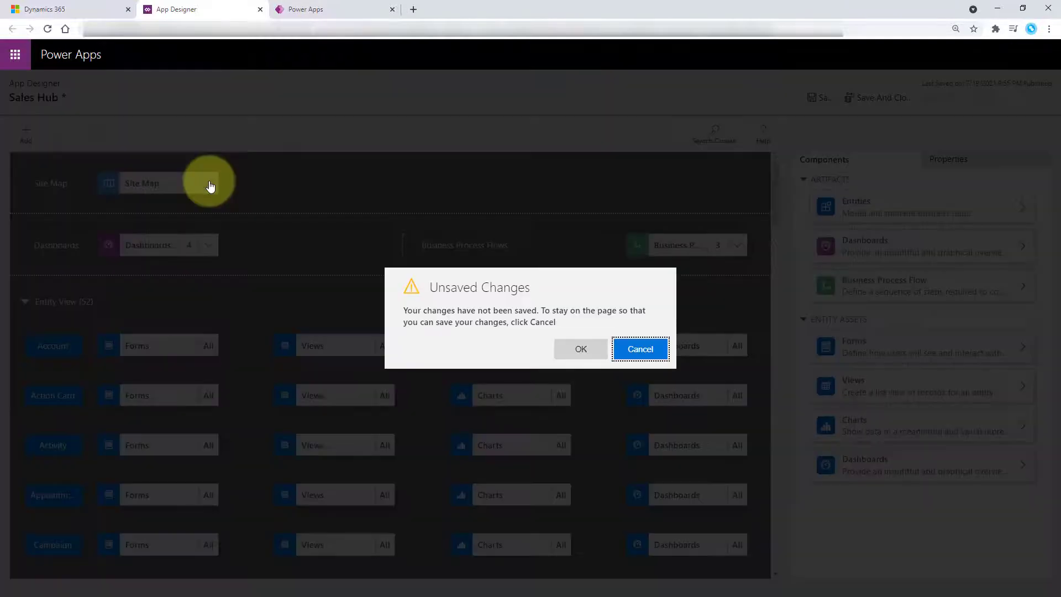
pyautogui.click(572, 349)
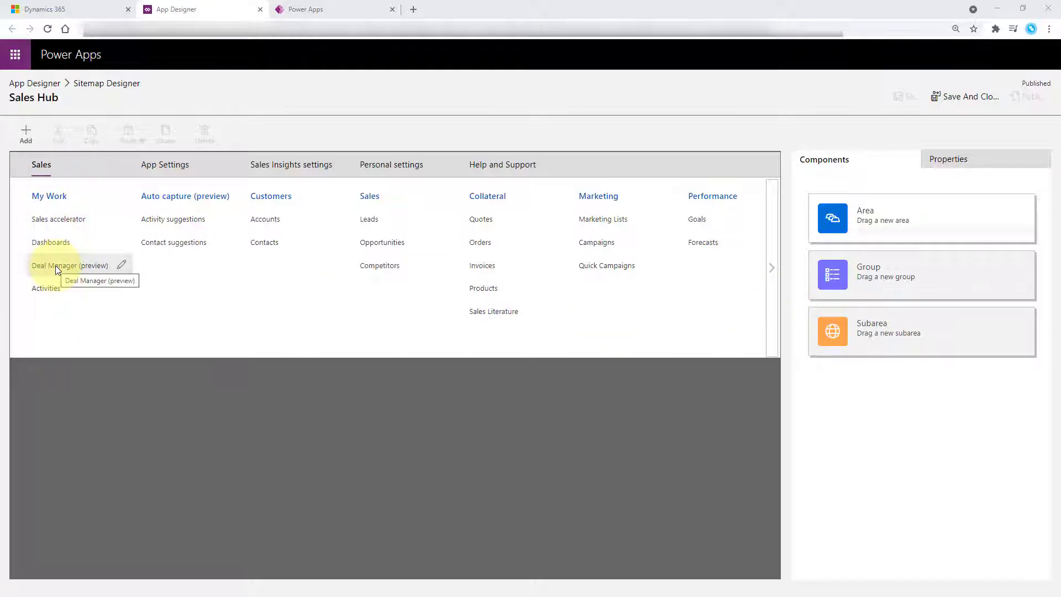
pyautogui.click(119, 264)
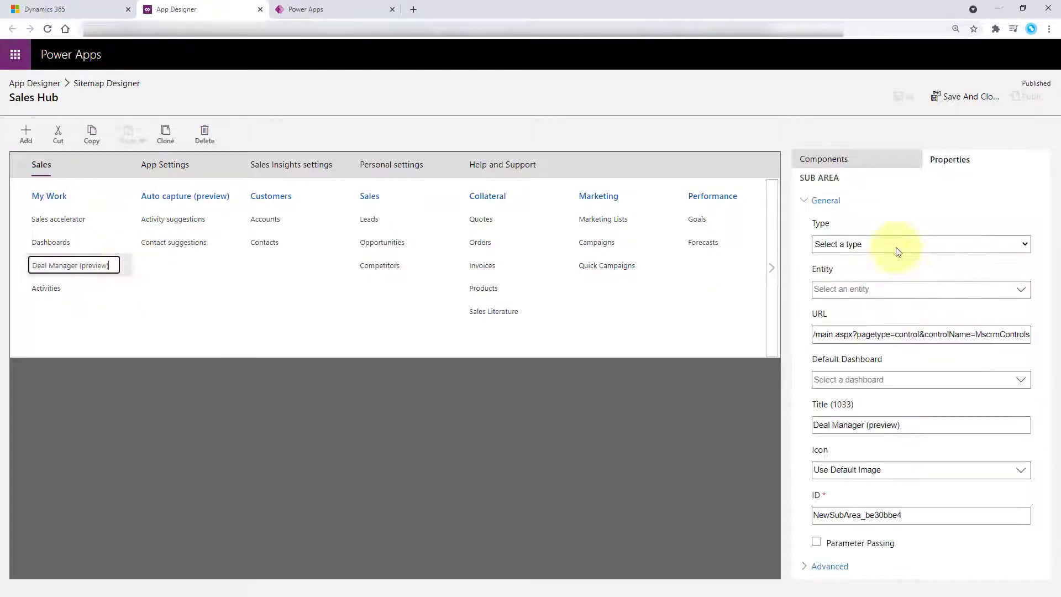
pyautogui.press('Return')
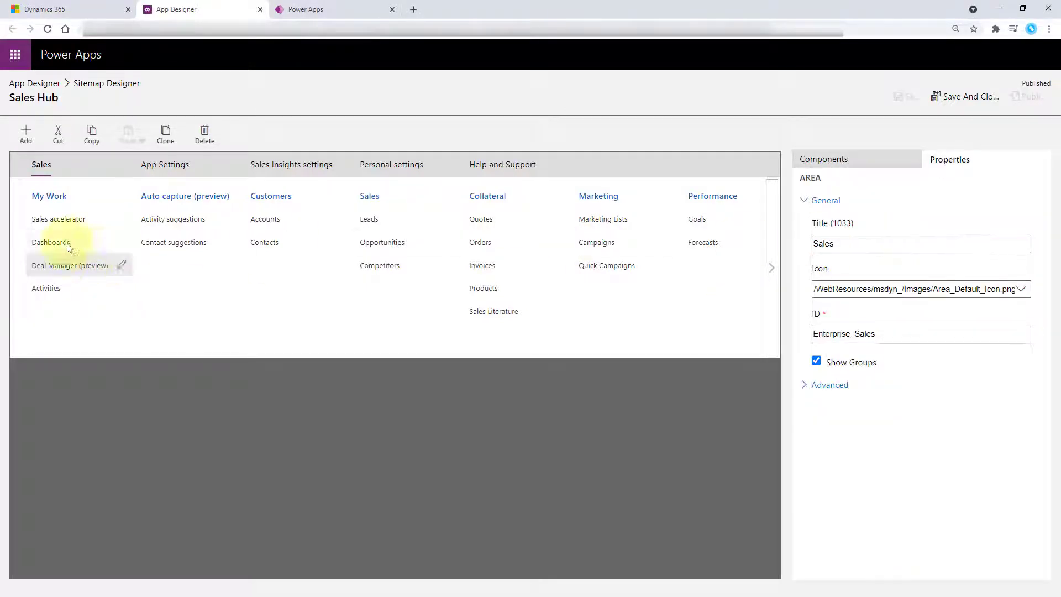
# Step: Change the Deal Manager (preview) subarea type to URL and select its existing address
pyautogui.click(71, 267)
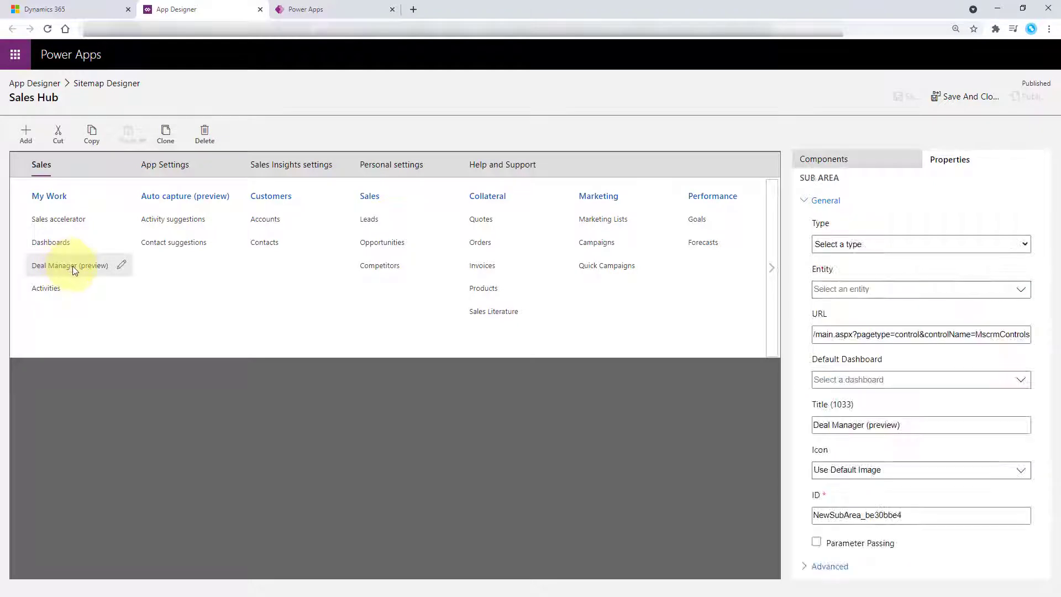
pyautogui.click(894, 246)
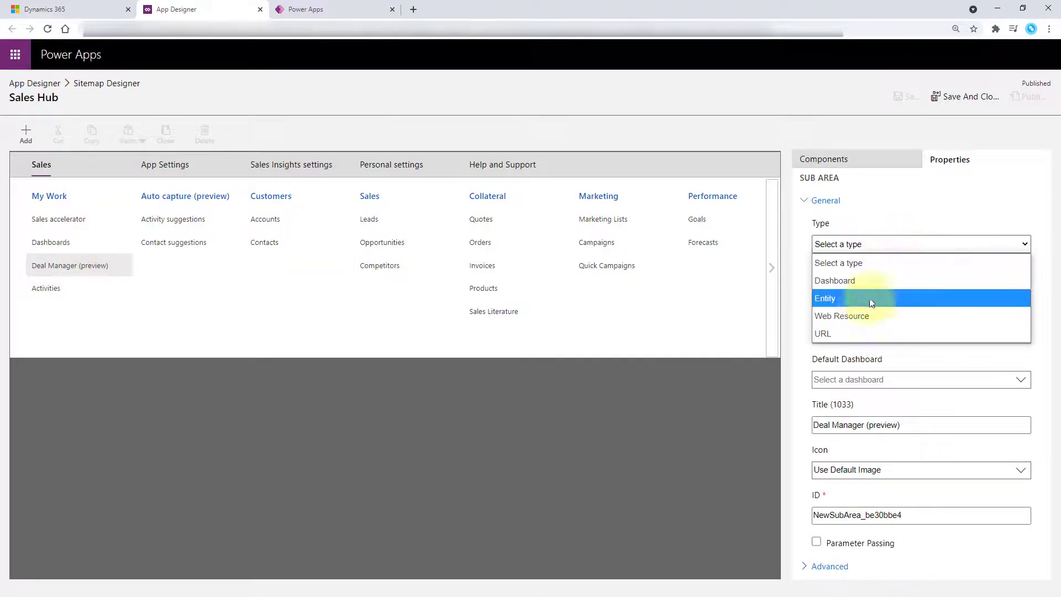
pyautogui.click(831, 333)
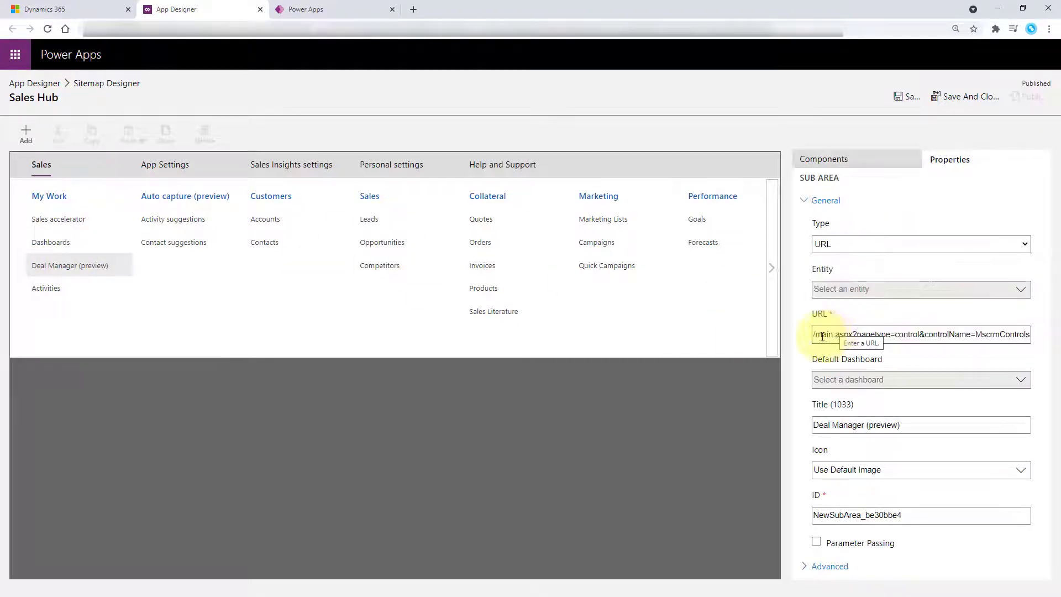
pyautogui.moveTo(815, 335); pyautogui.dragTo(1023, 333)
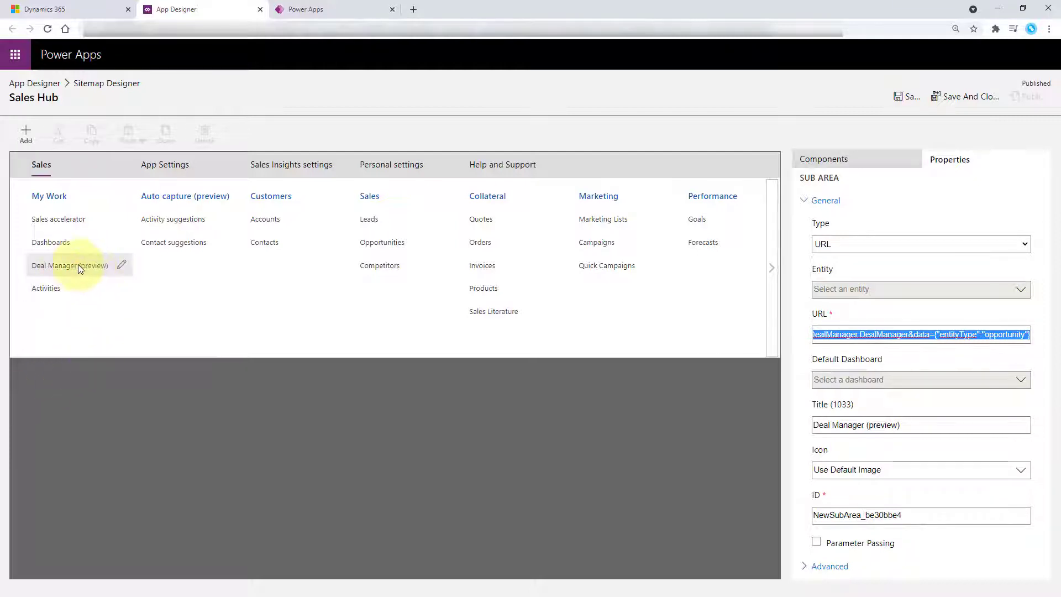
# Step: Under App Settings, change the Deal Manager Settings subarea type to URL
pyautogui.click(165, 168)
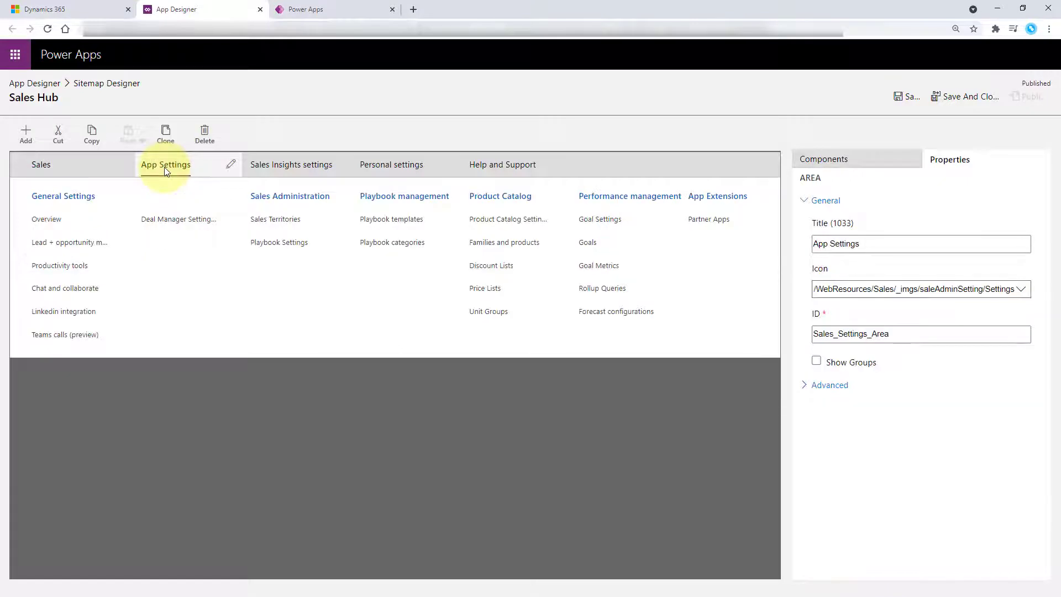
pyautogui.click(170, 220)
pyautogui.click(875, 244)
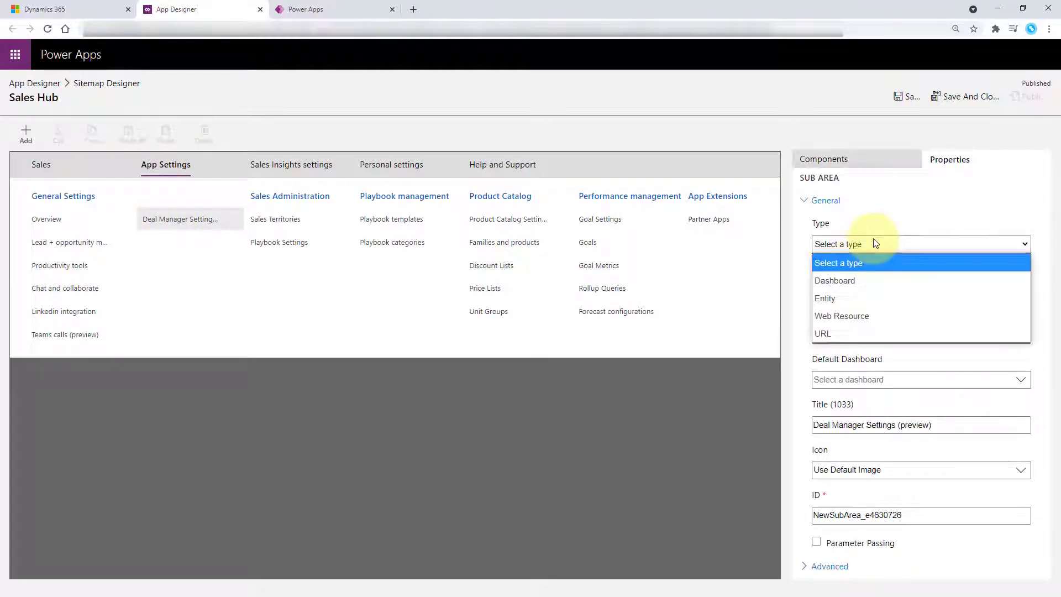
pyautogui.click(841, 334)
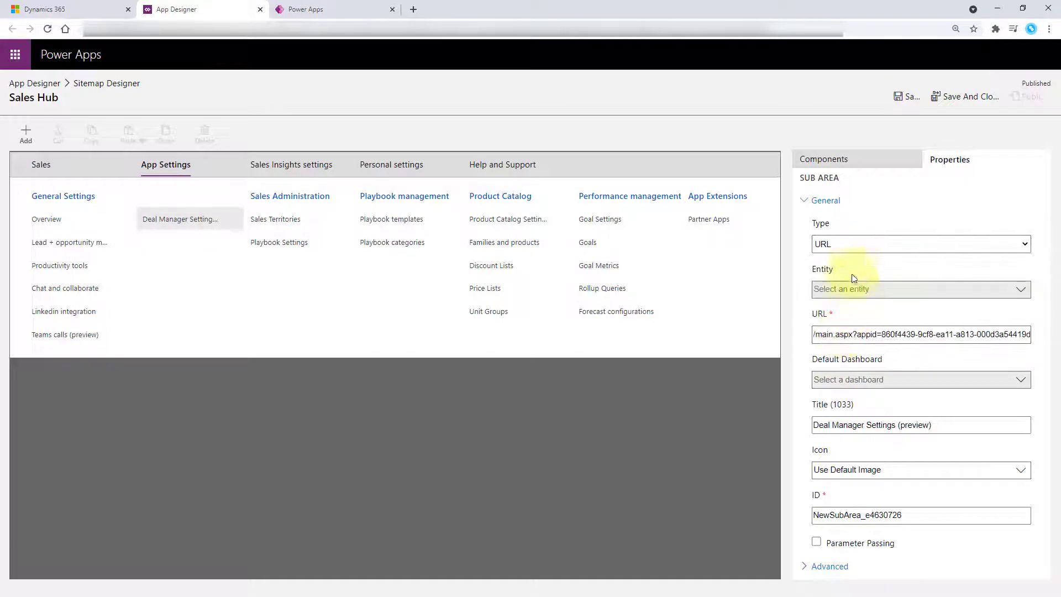
# Step: Replace the subarea's URL with the pasted DealManagerSettings control address
pyautogui.moveTo(814, 334); pyautogui.dragTo(991, 333)
pyautogui.hotkey('ctrl', 'a')
pyautogui.write('/main.aspx?pagetype=control&controlName=MscrmControls.Sales.DealManagerSettings.DealManagerSettings')
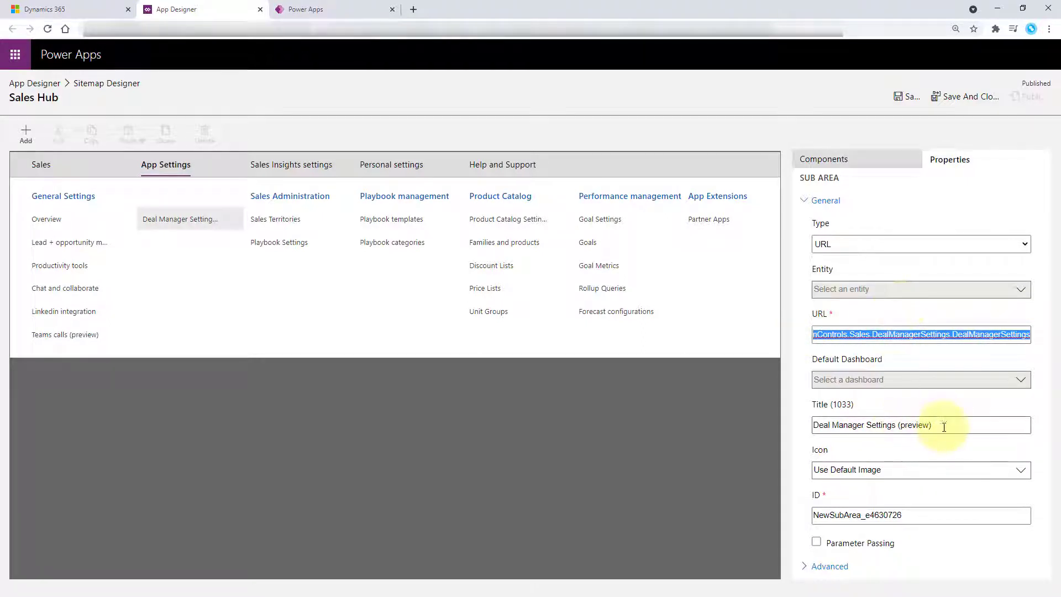
pyautogui.moveTo(944, 427); pyautogui.dragTo(808, 434)
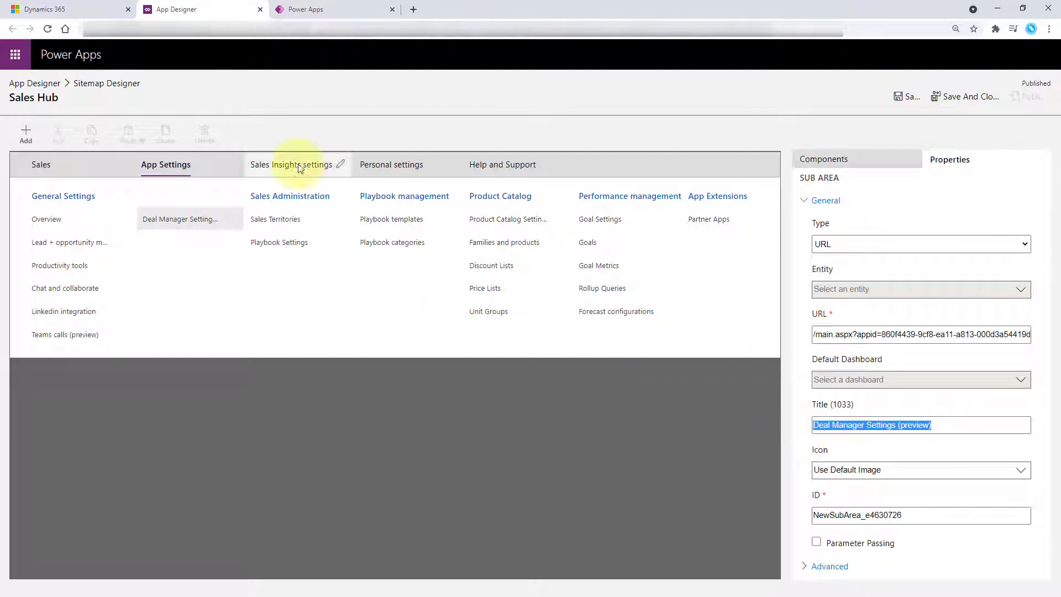
# Step: Back in Sales Hub, go to App Settings > Deal Manager Settings and start configuring
pyautogui.click(74, 9)
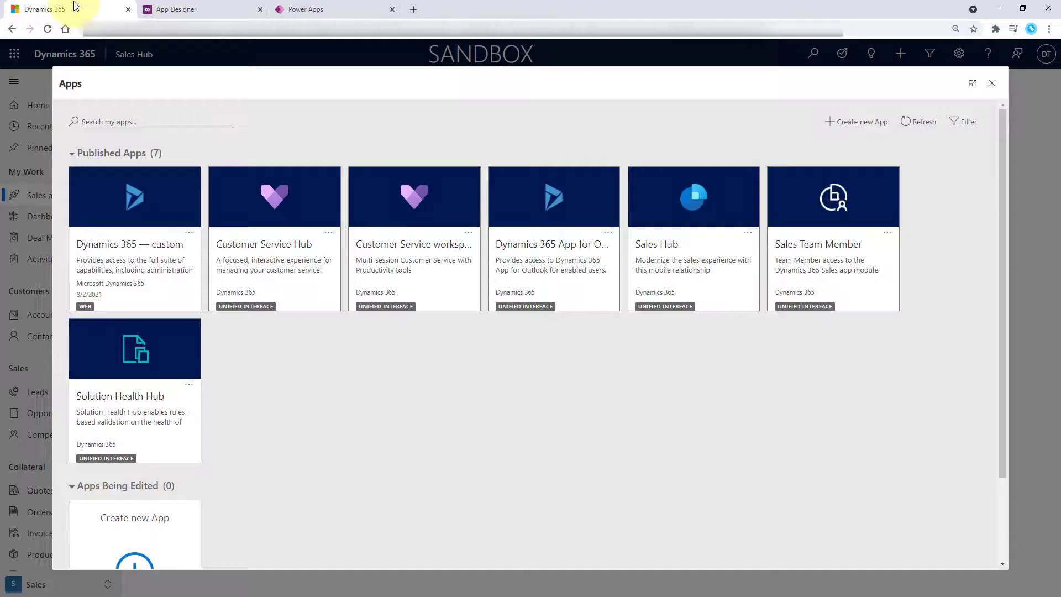
pyautogui.click(992, 84)
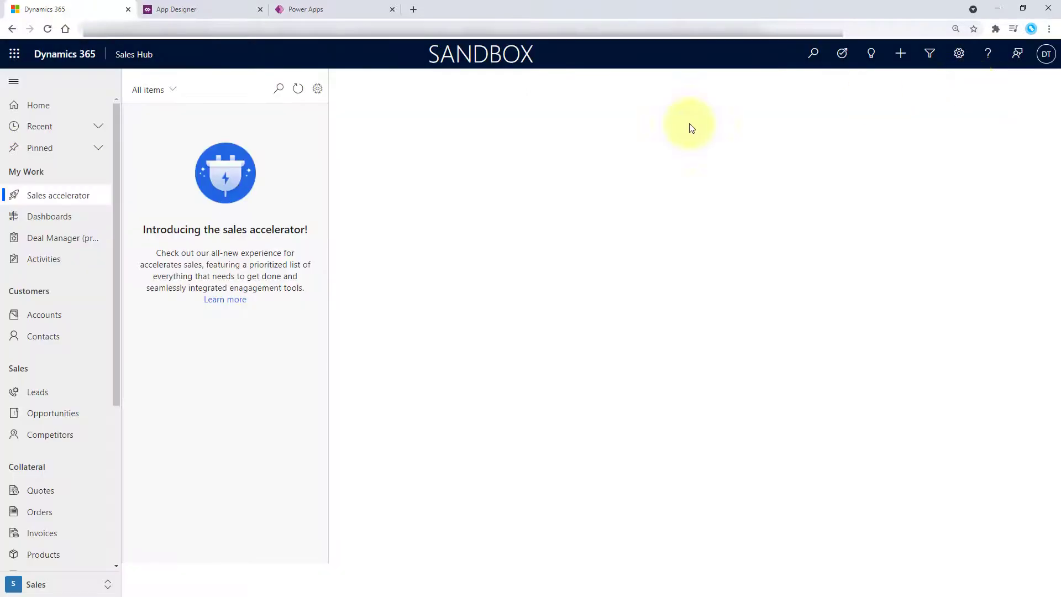
pyautogui.click(58, 587)
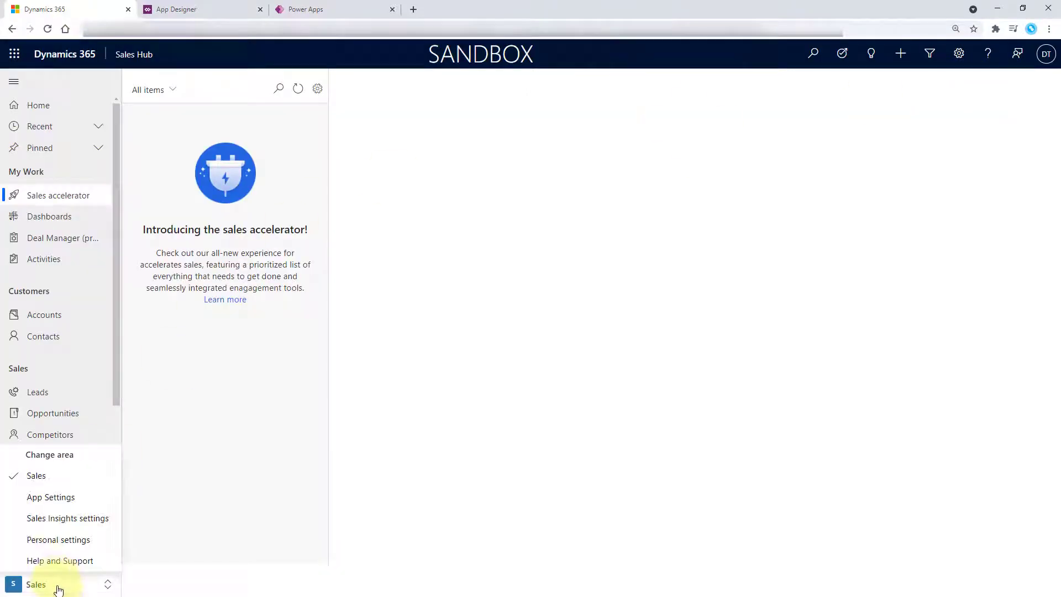
pyautogui.click(53, 499)
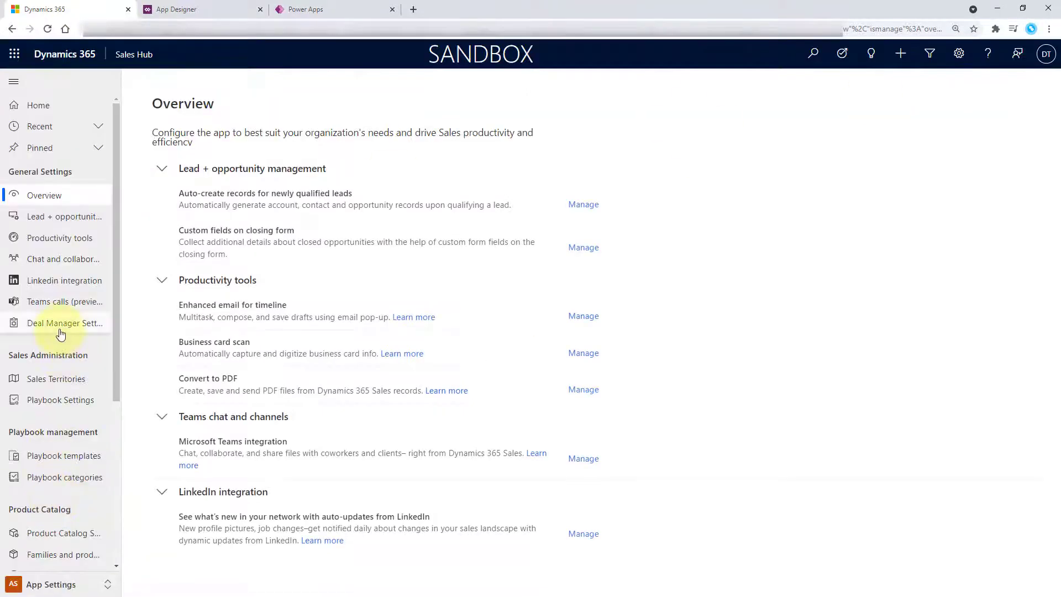
pyautogui.click(63, 324)
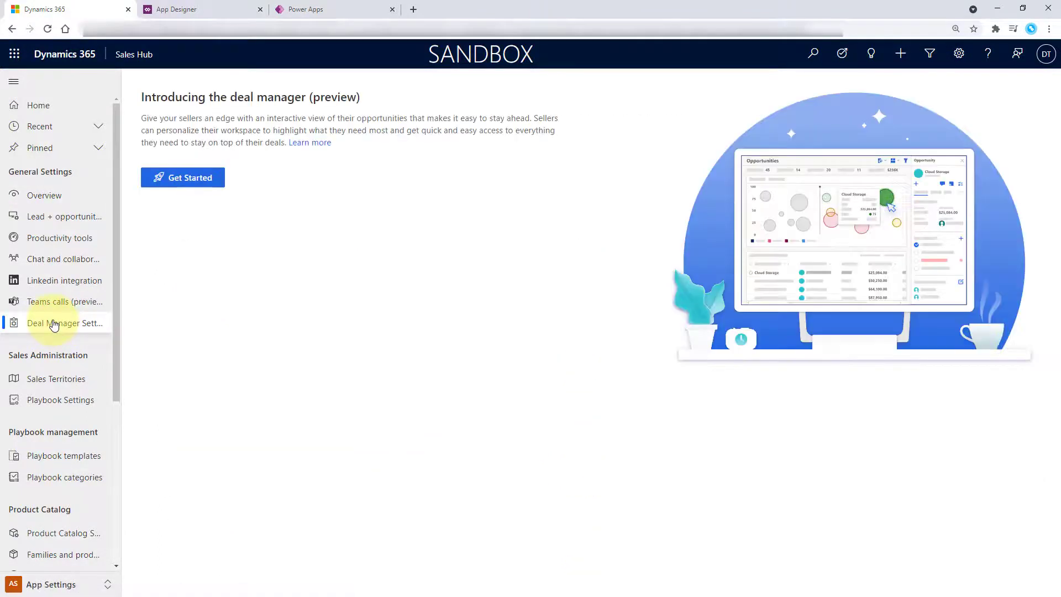
pyautogui.click(187, 178)
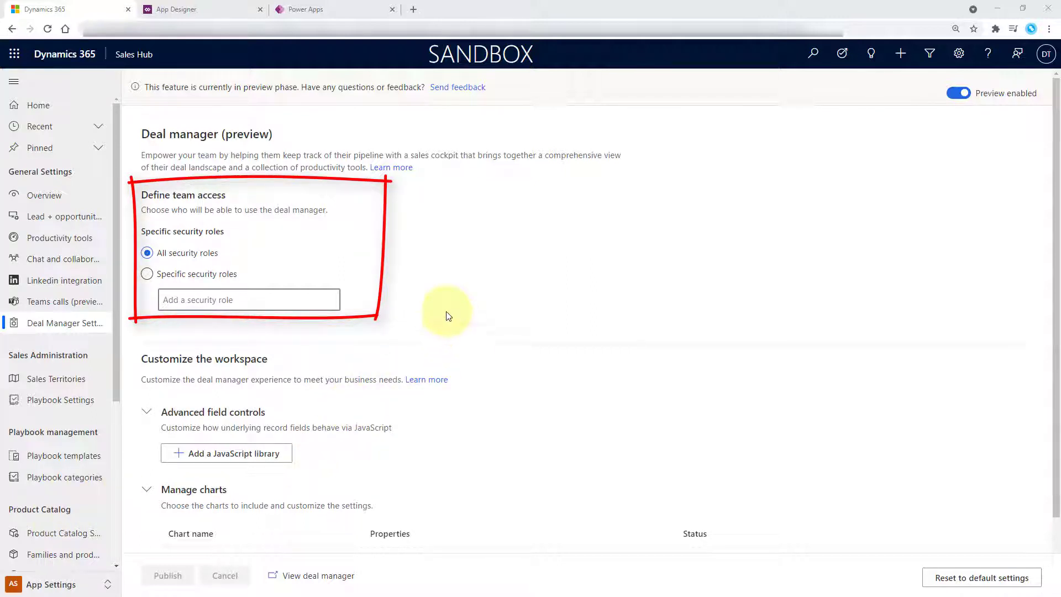
# Step: Keep deal manager access for all security roles and scroll to the Manage charts list
pyautogui.click(146, 274)
pyautogui.click(195, 292)
pyautogui.click(401, 267)
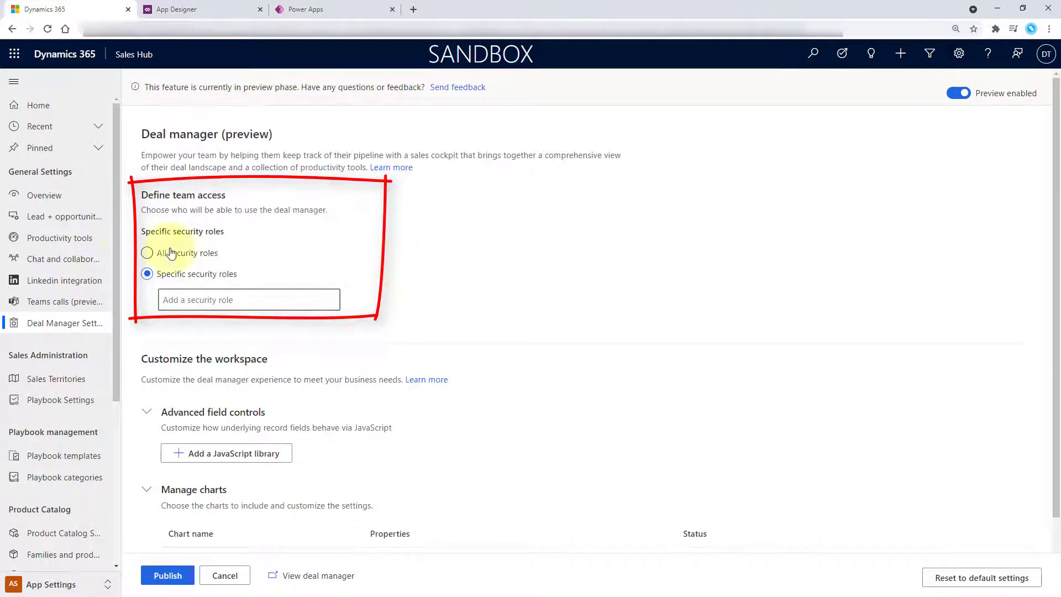
pyautogui.click(148, 253)
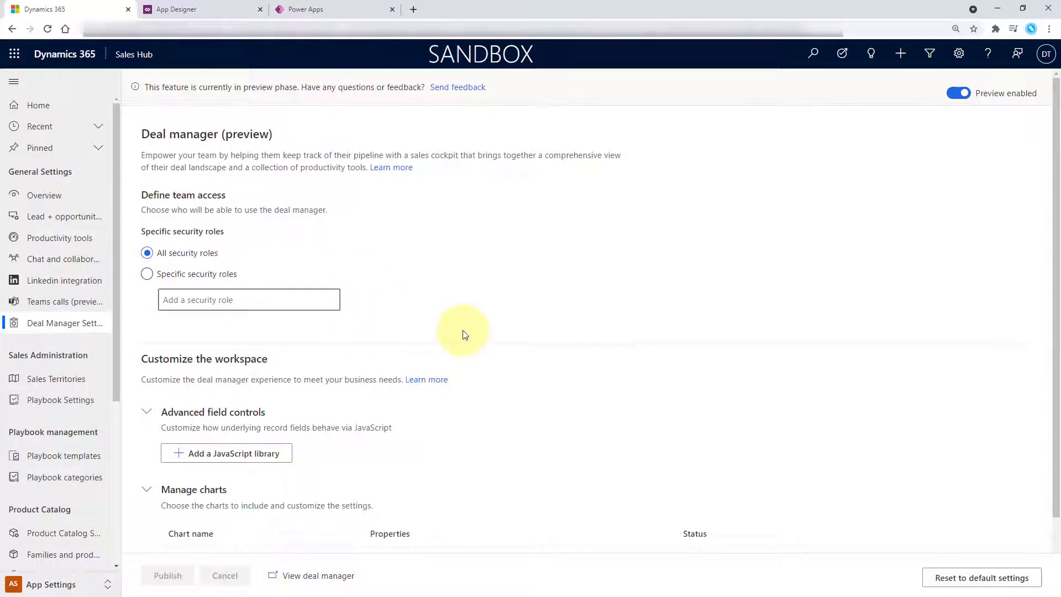
pyautogui.scroll(-1, 480, 330)
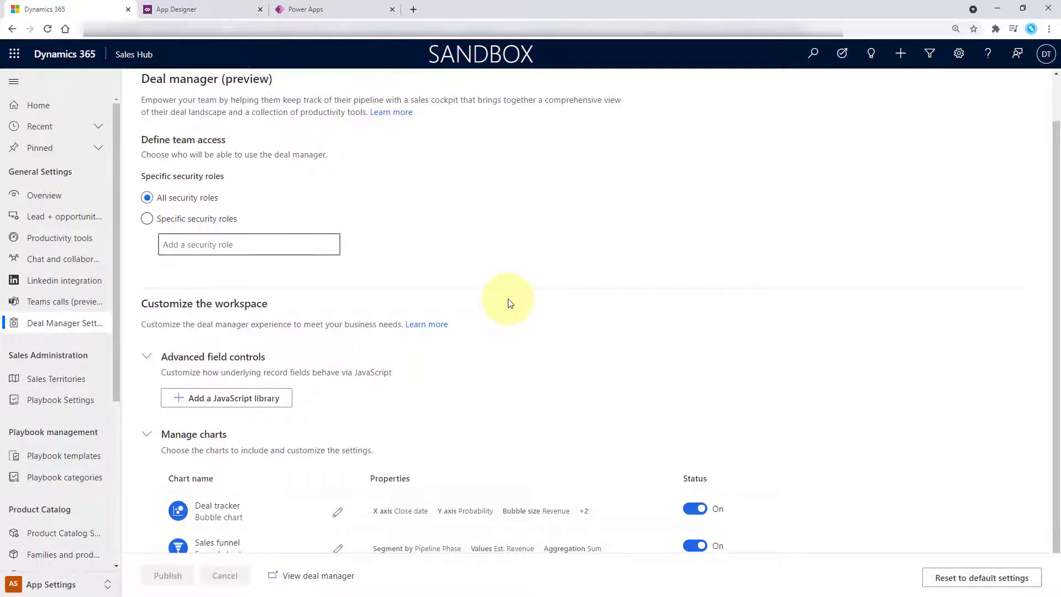
pyautogui.scroll(-1, 506, 301)
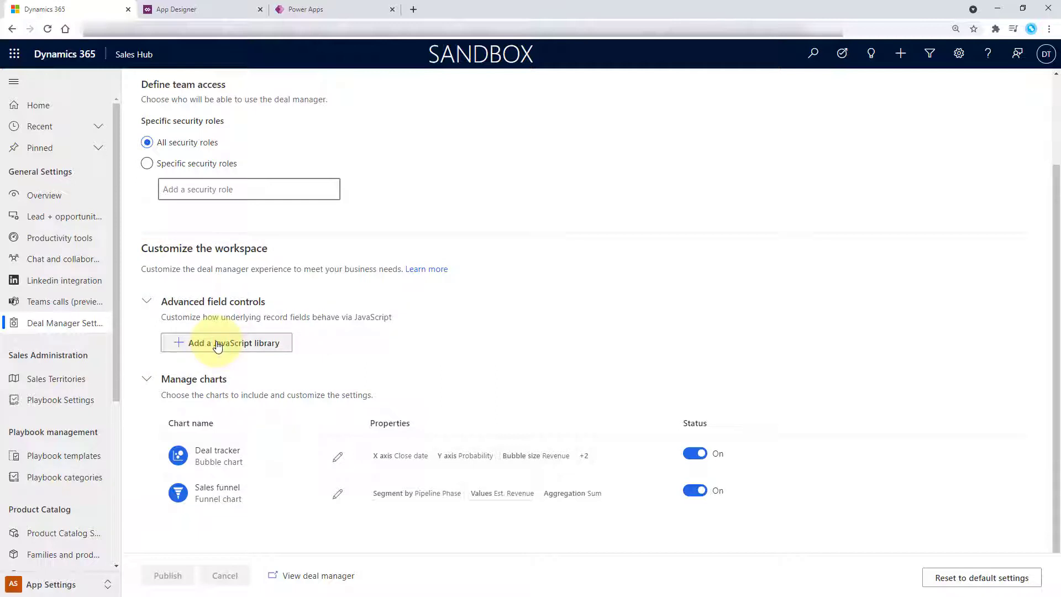
pyautogui.scroll(-1, 219, 348)
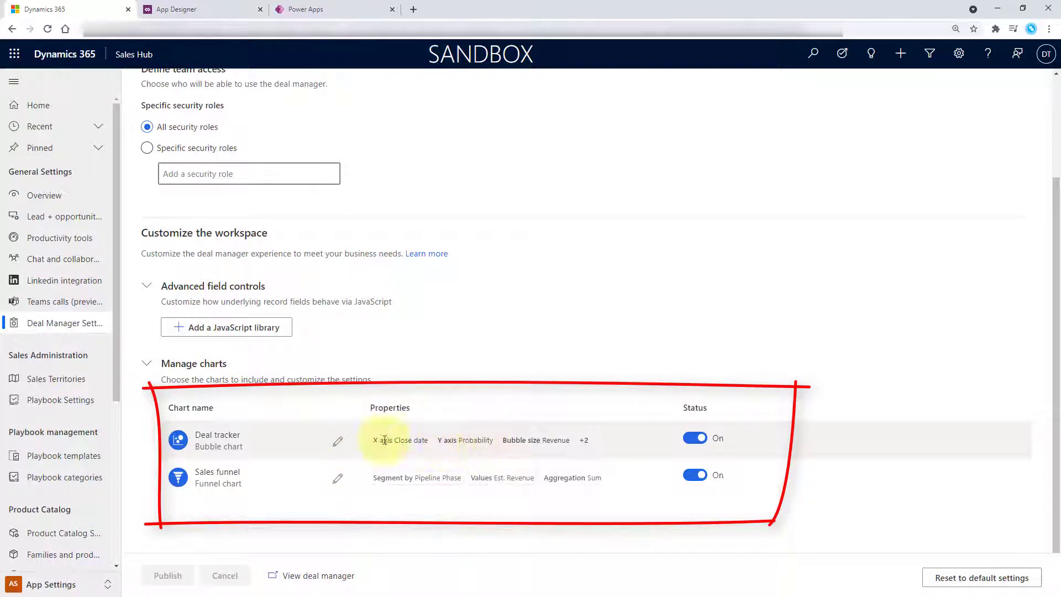
# Step: Edit the Deal tracker chart, keeping Close date axis, Pipeline Phase segments and Revenue bubble size
pyautogui.click(339, 444)
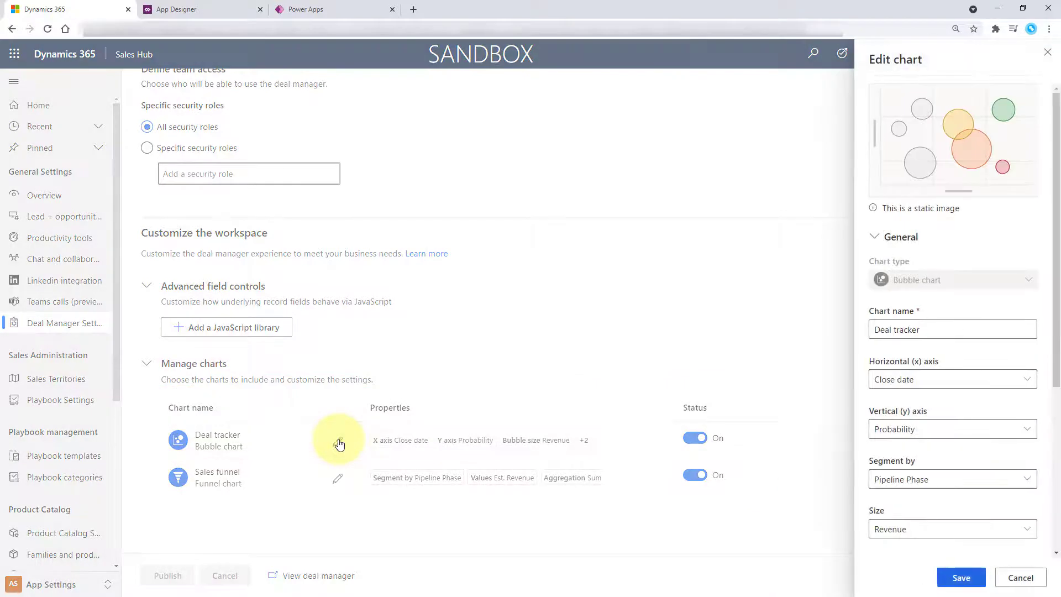
pyautogui.moveTo(921, 330); pyautogui.dragTo(881, 330)
pyautogui.click(1026, 384)
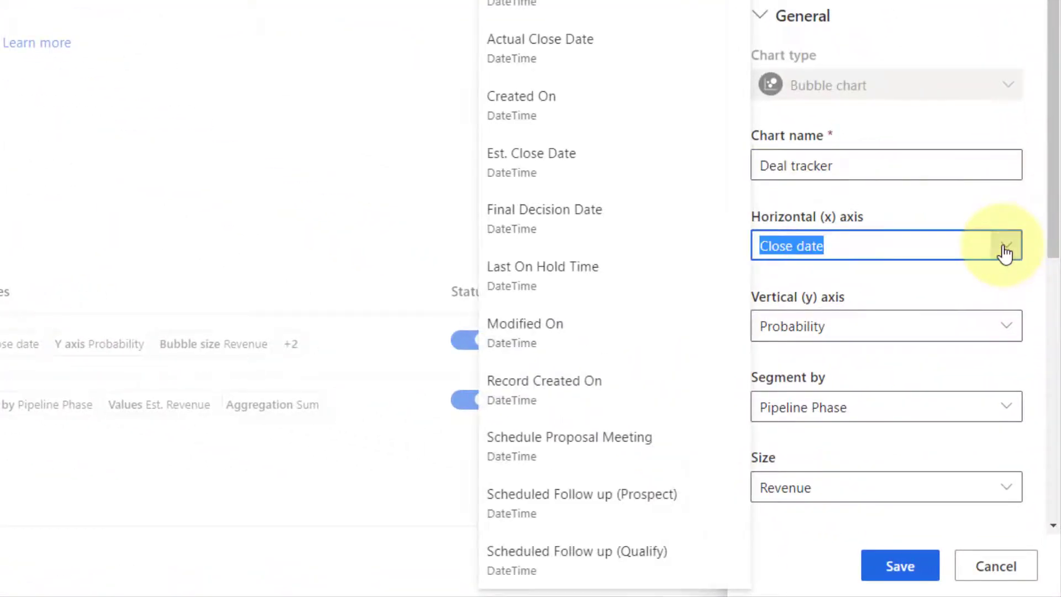
pyautogui.click(989, 208)
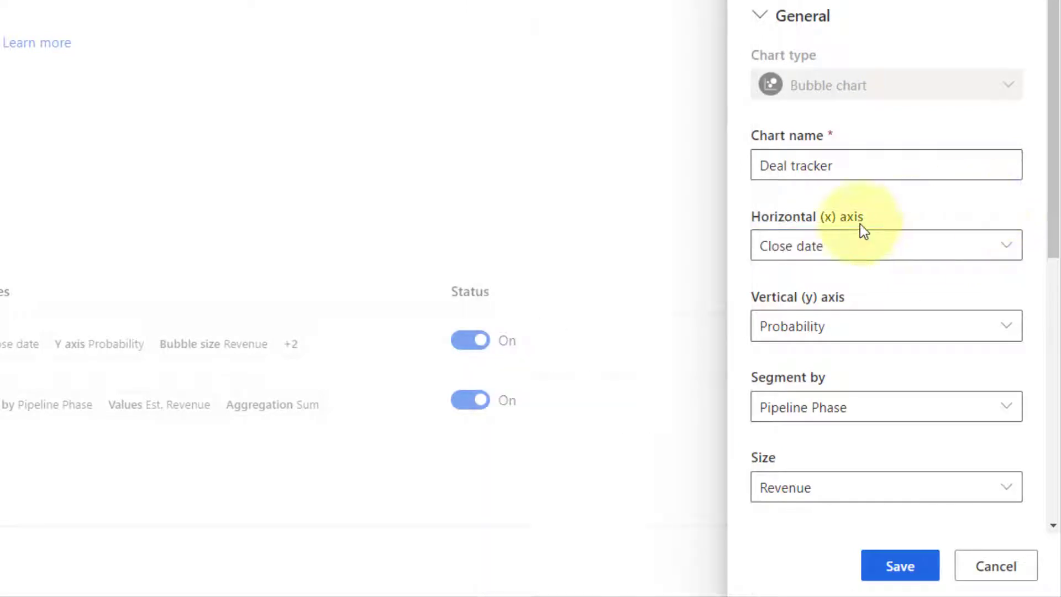
pyautogui.click(1005, 418)
pyautogui.click(898, 358)
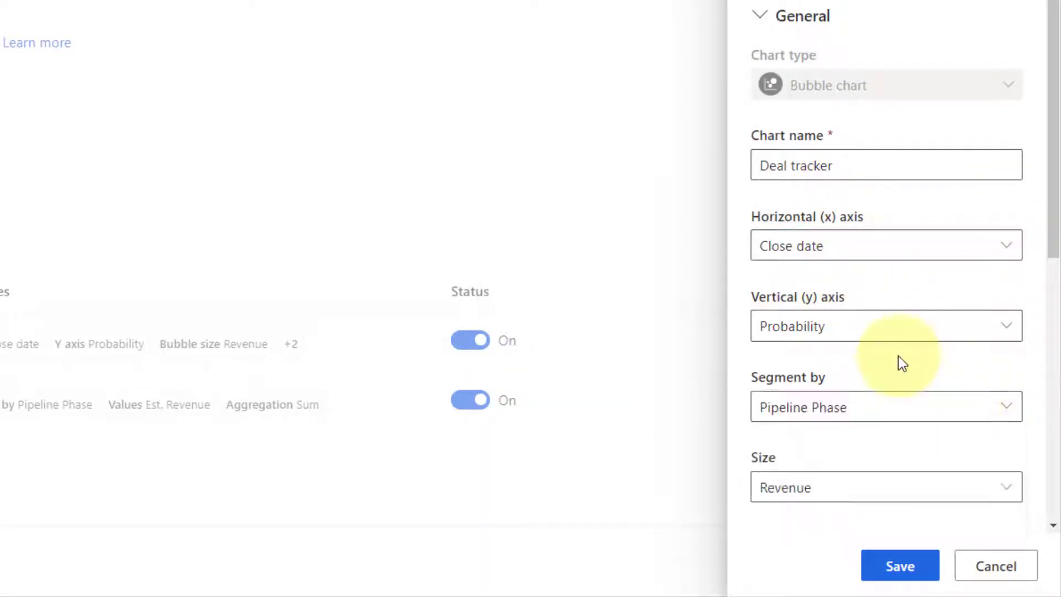
pyautogui.click(908, 487)
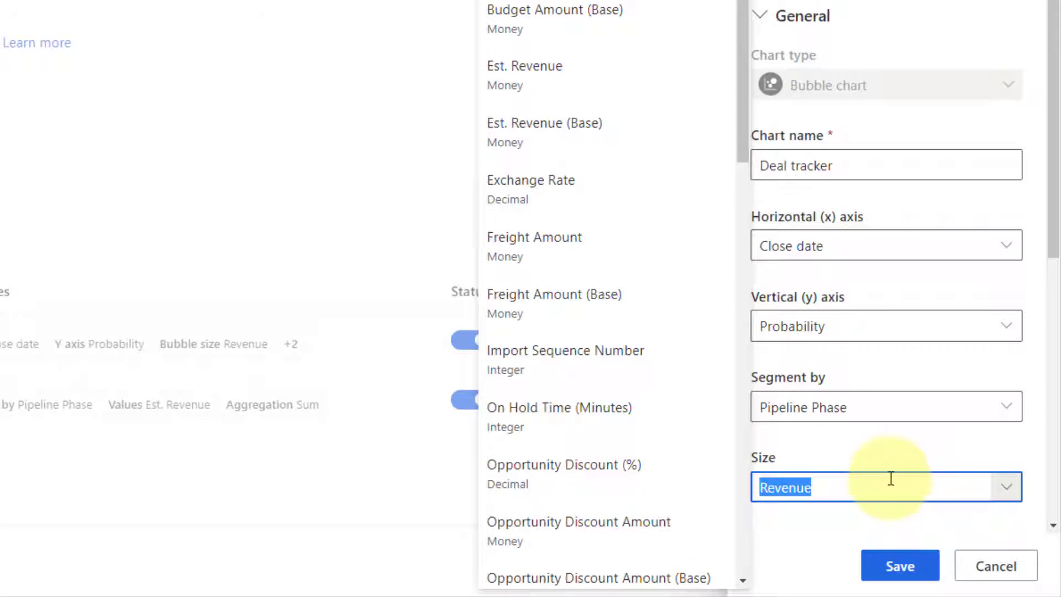
pyautogui.click(856, 439)
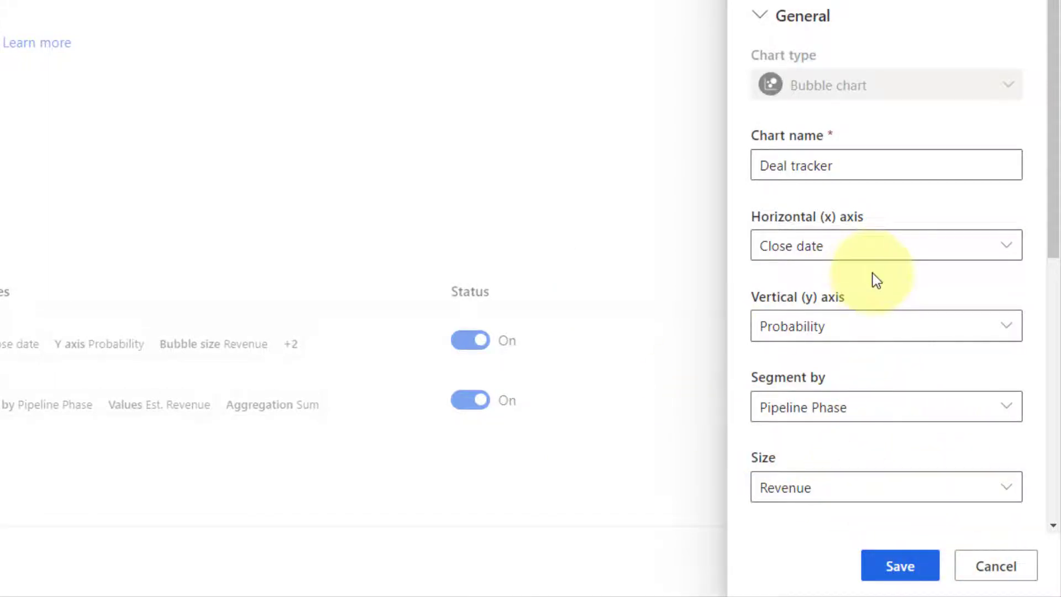
# Step: Keep the Deal tracker legend sorted start to finish
pyautogui.scroll(-5, 873, 274)
pyautogui.scroll(-3, 851, 216)
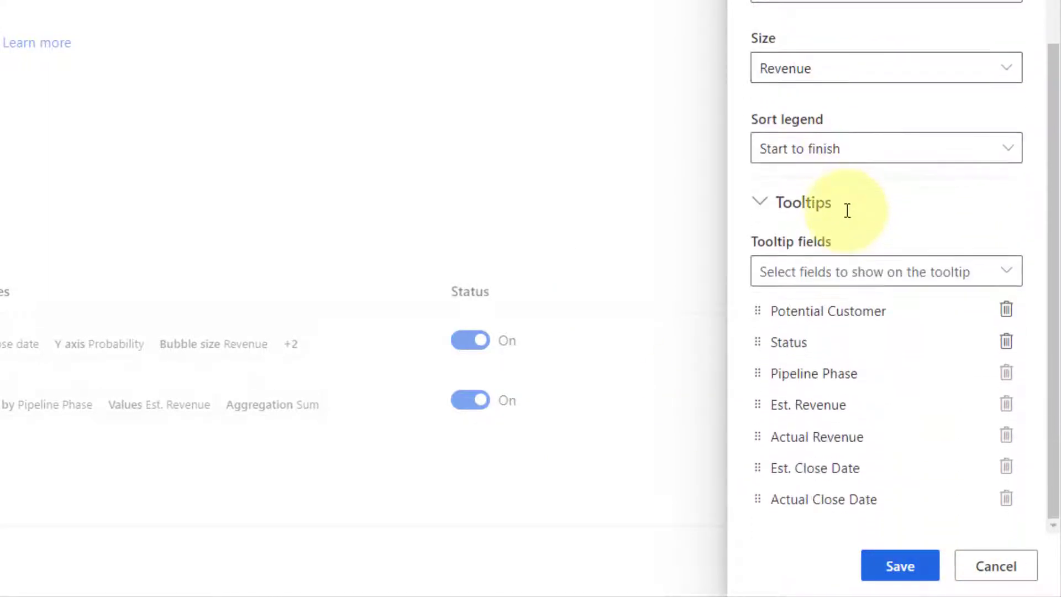
pyautogui.click(844, 157)
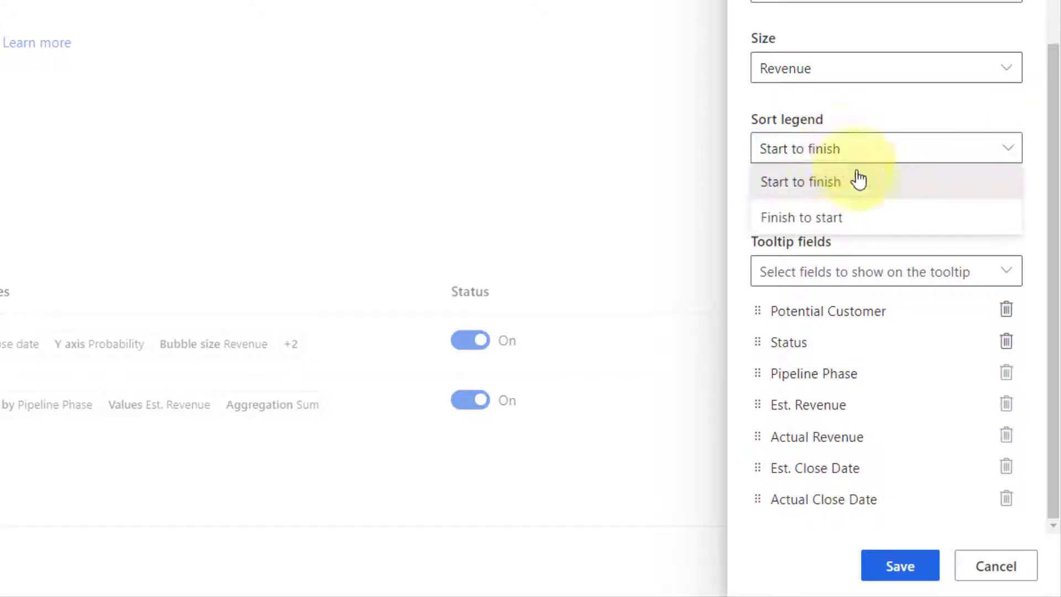
pyautogui.click(855, 112)
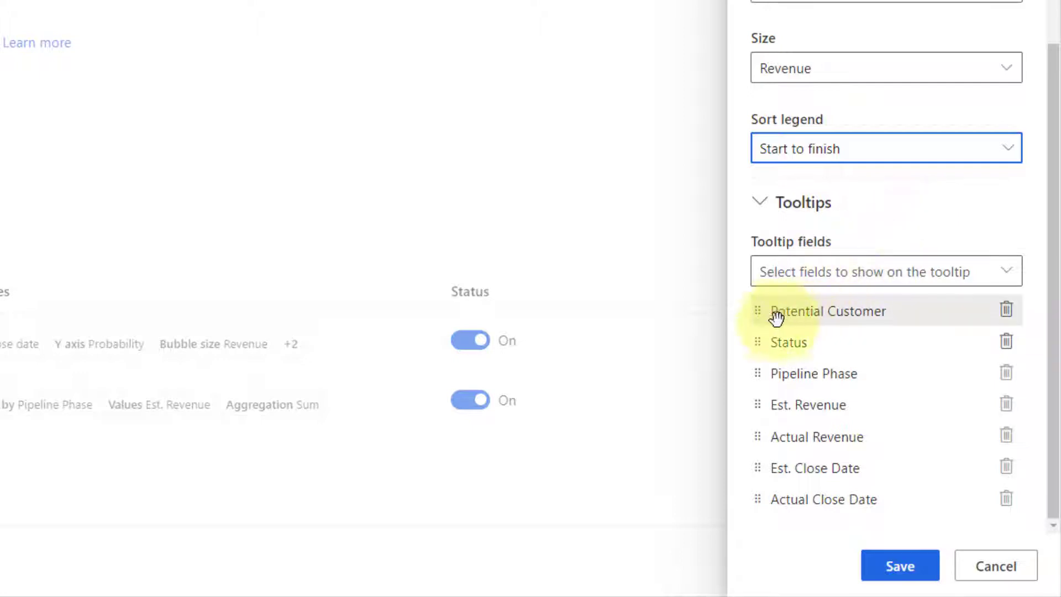
# Step: Add Budget as the eighth Deal tracker tooltip field
pyautogui.moveTo(759, 318)
pyautogui.mouseDown()
pyautogui.moveTo(763, 355)
pyautogui.moveTo(771, 316)
pyautogui.mouseUp()
pyautogui.click(1003, 274)
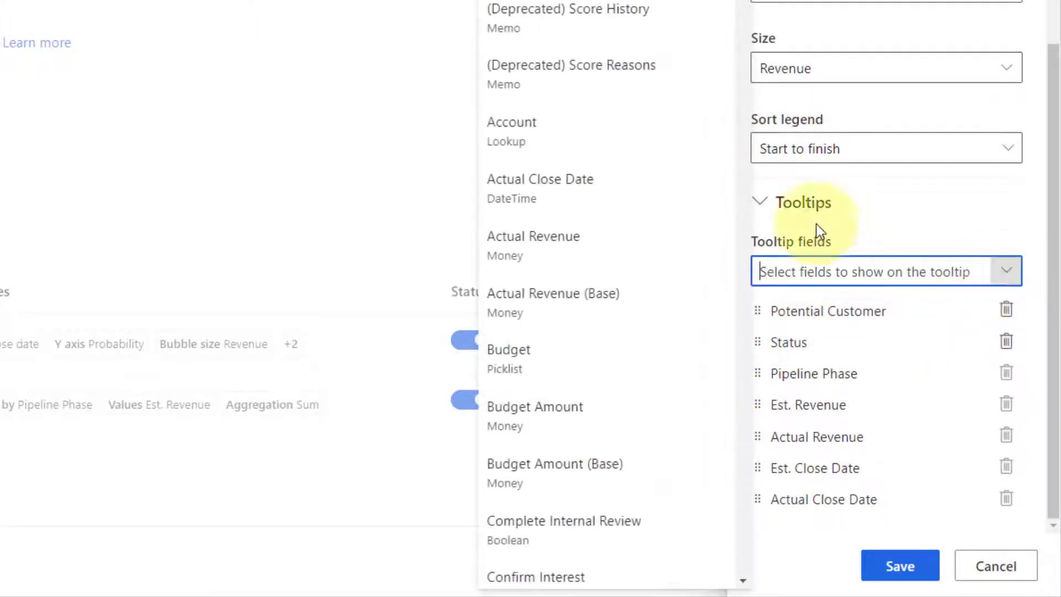
pyautogui.click(533, 190)
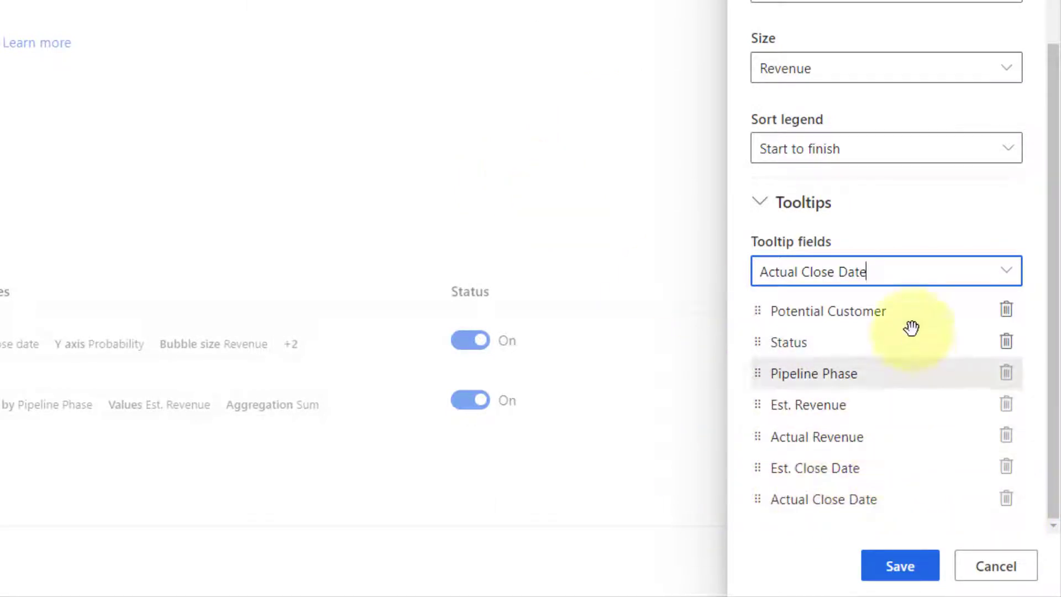
pyautogui.click(1006, 277)
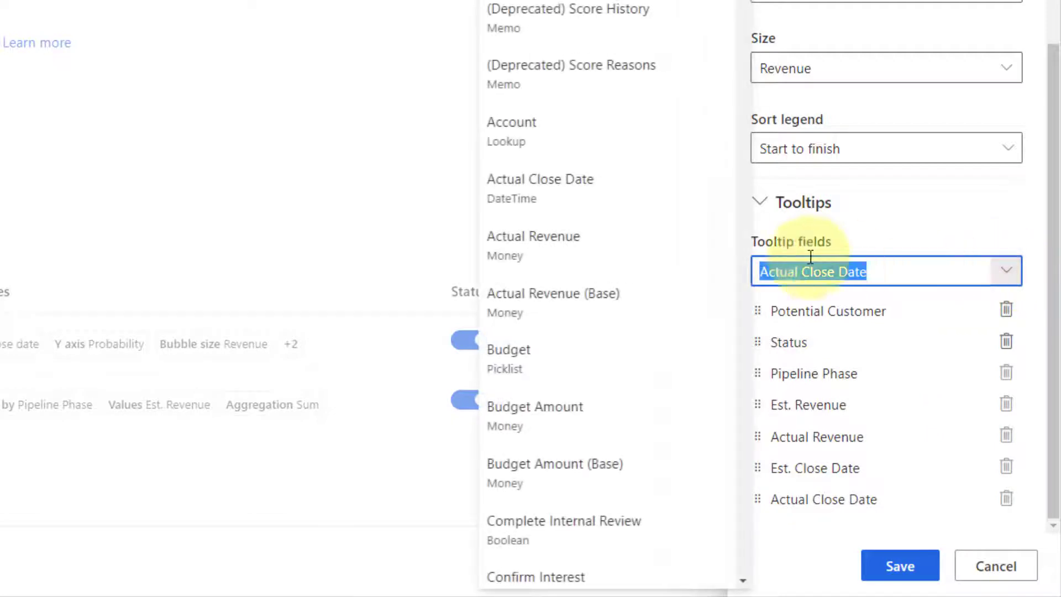
pyautogui.click(531, 369)
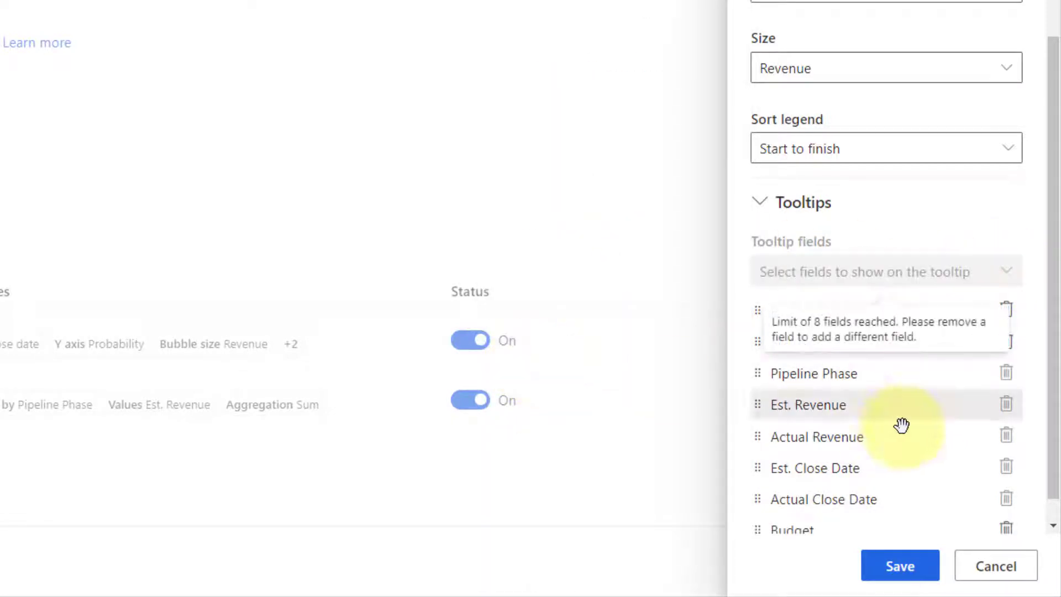
pyautogui.scroll(-1, 900, 415)
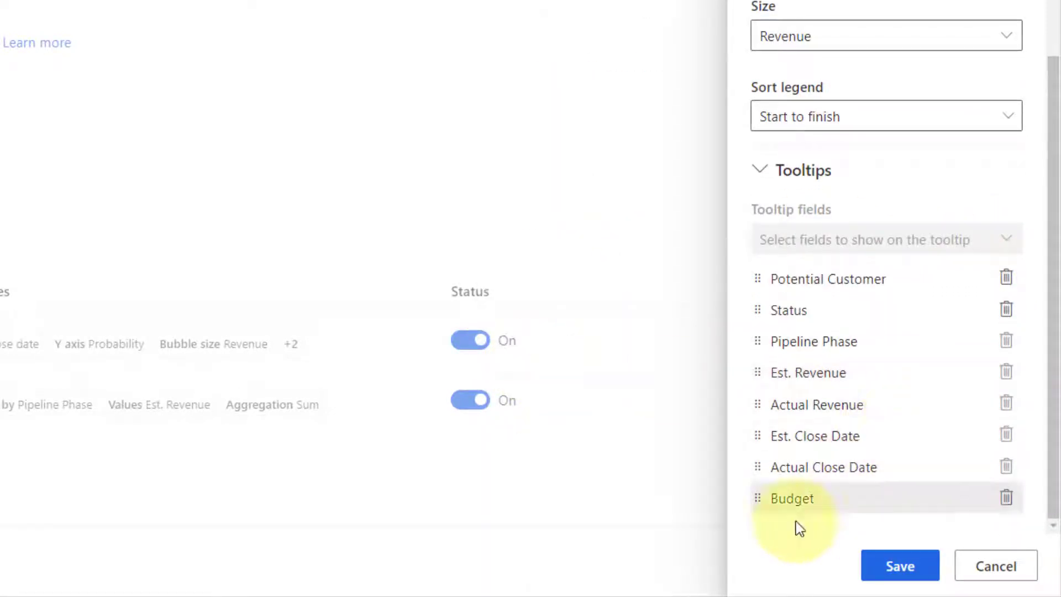
pyautogui.moveTo(757, 497)
pyautogui.mouseDown()
pyautogui.moveTo(758, 428)
pyautogui.moveTo(757, 504)
pyautogui.mouseUp()
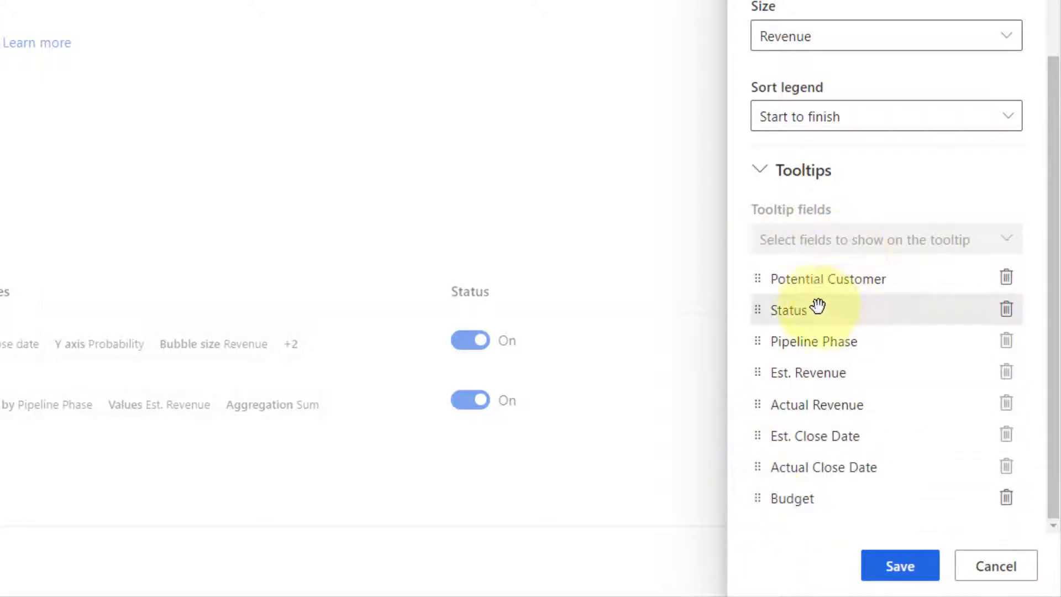
pyautogui.moveTo(890, 224)
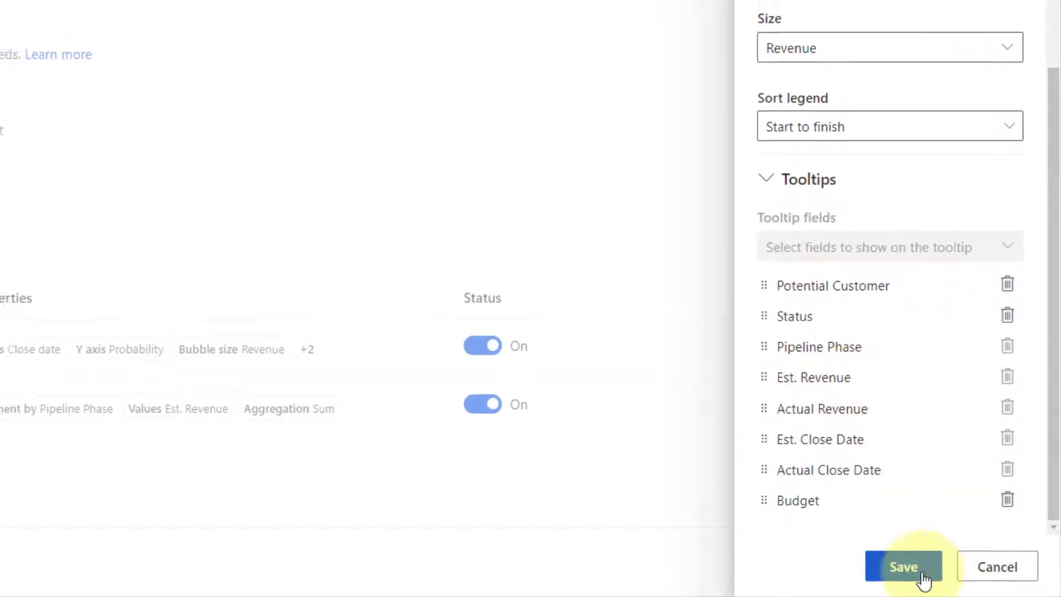
# Step: Save the Deal tracker chart, leave Sales funnel unchanged, and publish the deal manager settings
pyautogui.click(900, 565)
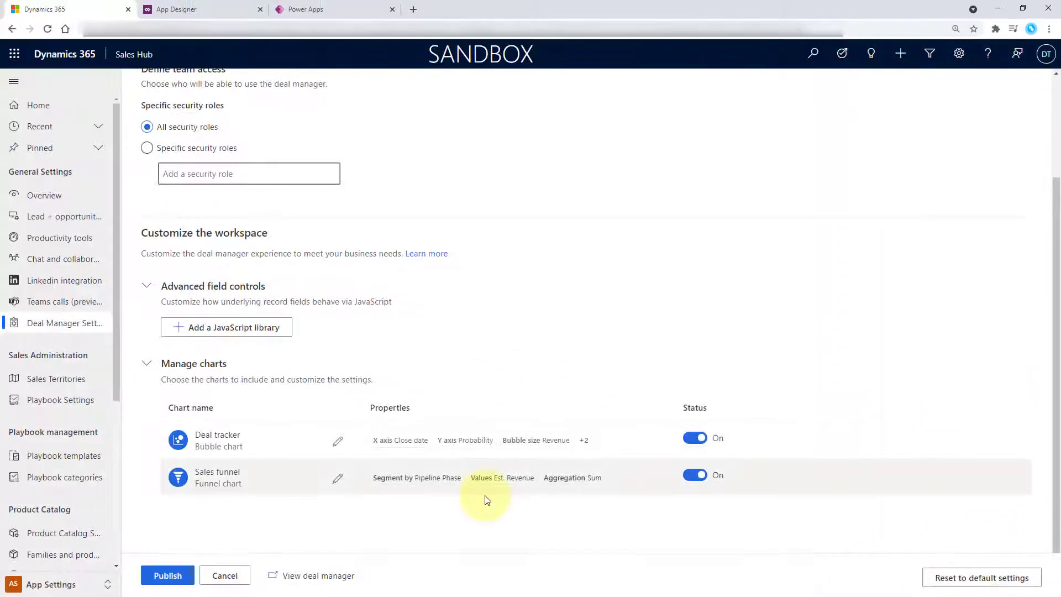
pyautogui.click(337, 478)
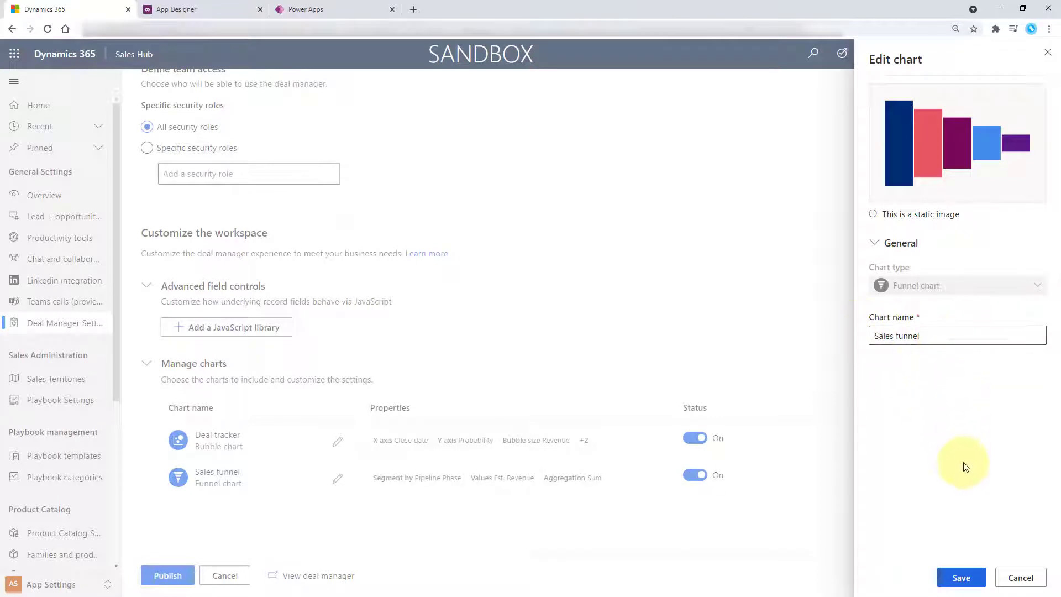
pyautogui.click(1022, 578)
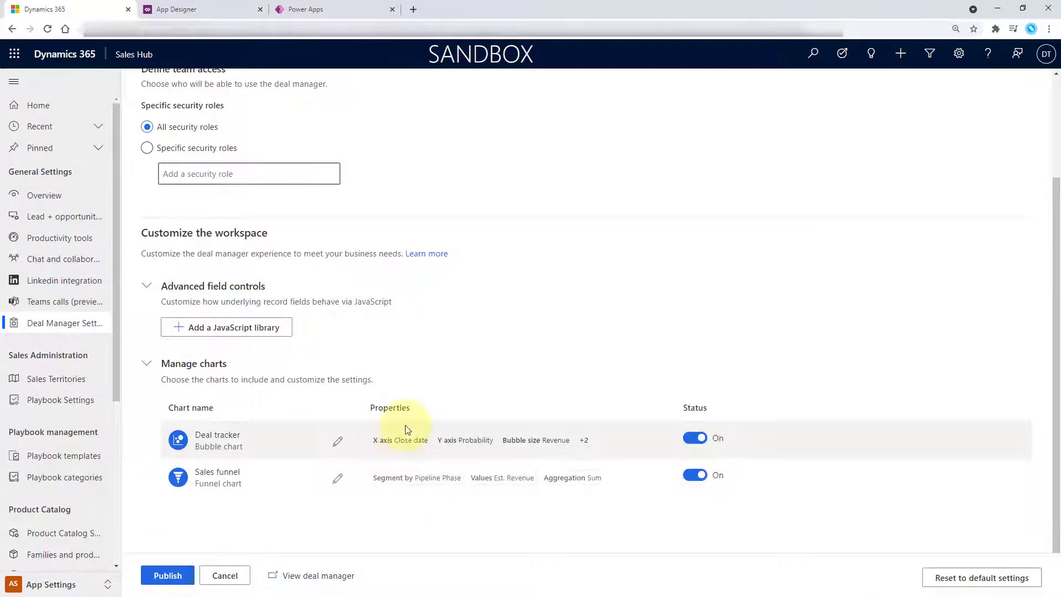
pyautogui.click(168, 576)
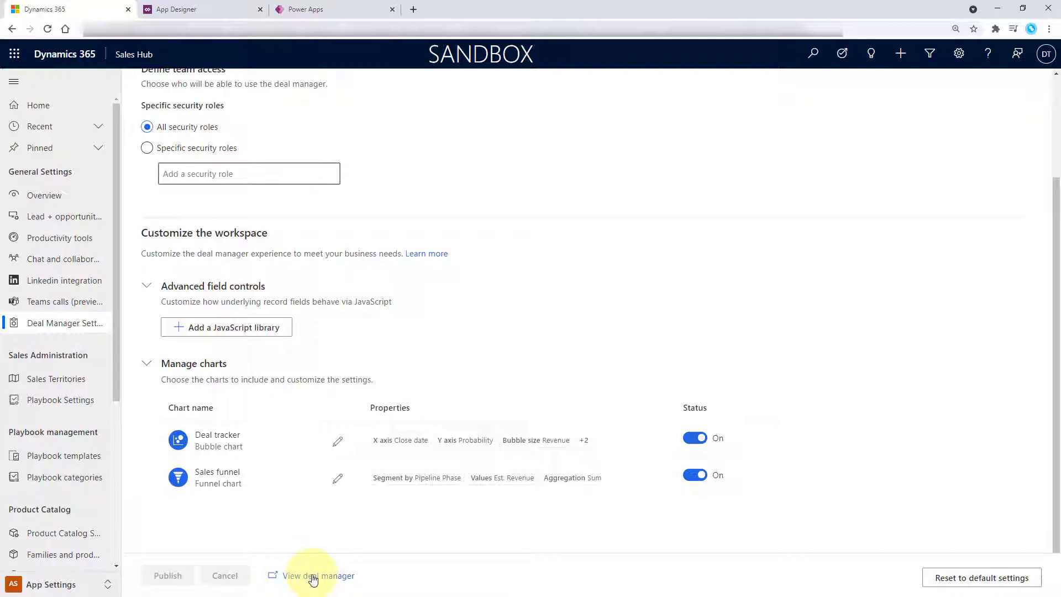
# Step: Switch to the Sales area and open the Deal Manager (preview) workspace
pyautogui.click(60, 586)
pyautogui.click(37, 475)
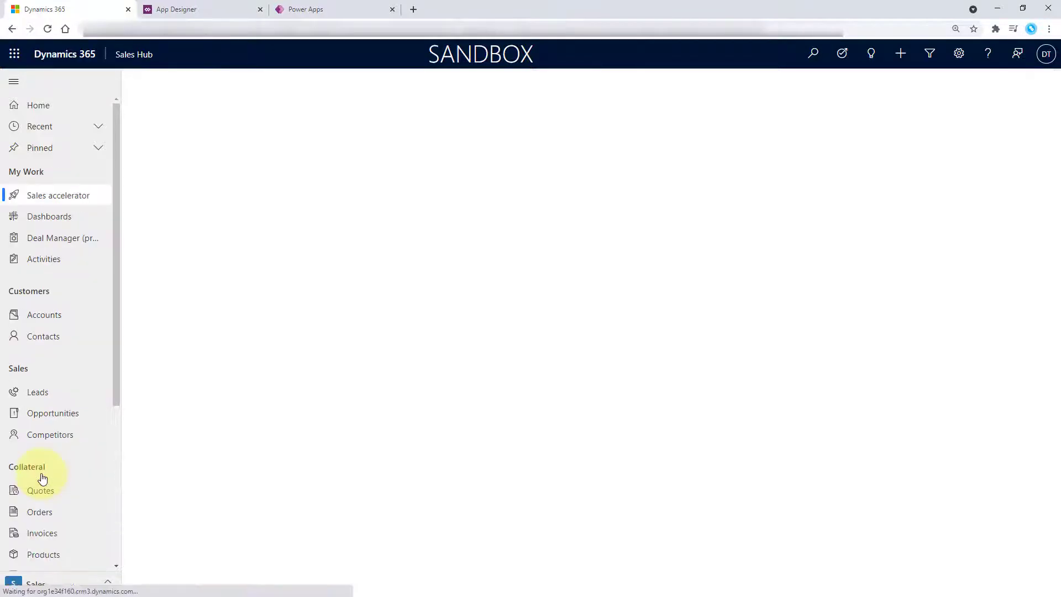
pyautogui.click(69, 239)
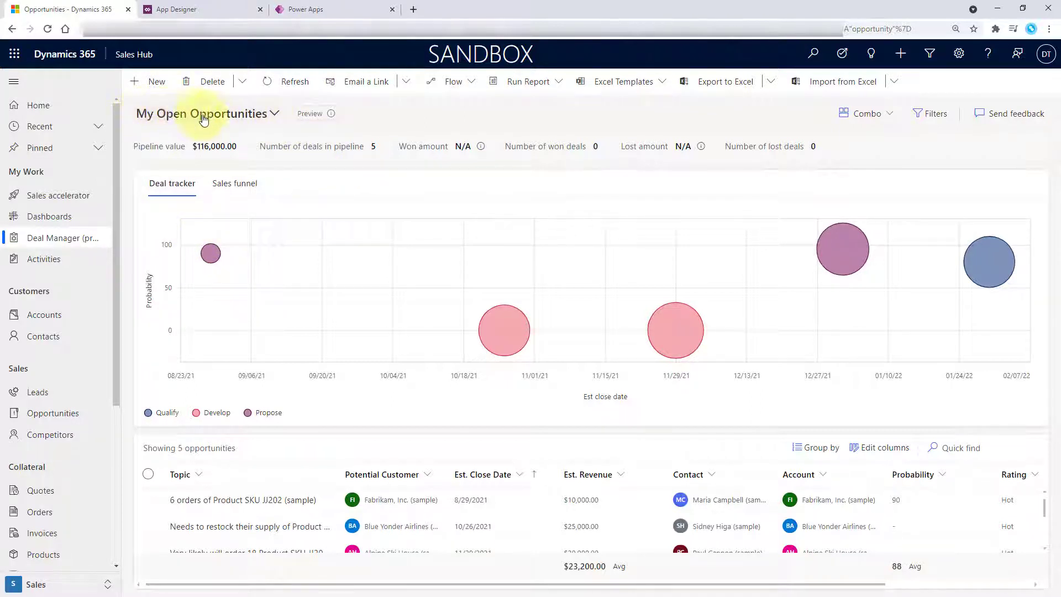
# Step: Switch the Deal Manager grid from My Open Opportunities to the Open Opportunities view
pyautogui.click(268, 113)
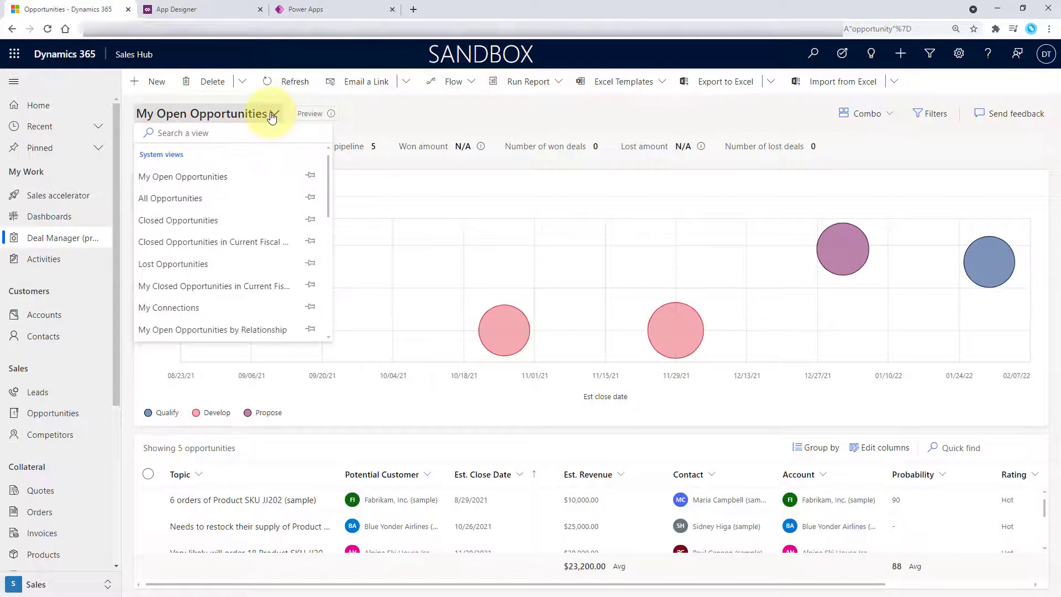
pyautogui.scroll(-3, 205, 221)
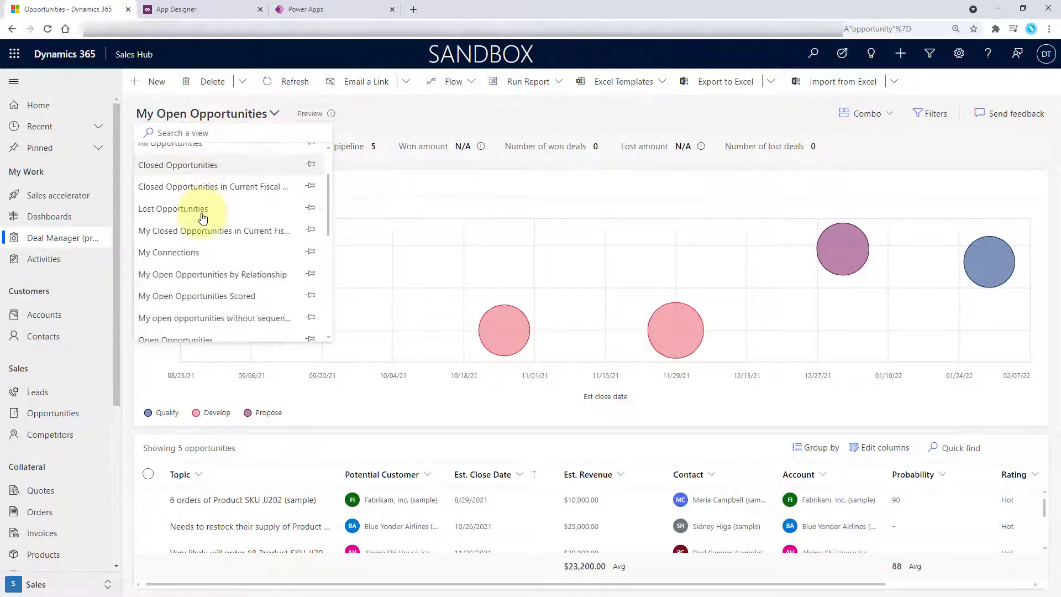
pyautogui.scroll(-2, 211, 233)
pyautogui.click(203, 231)
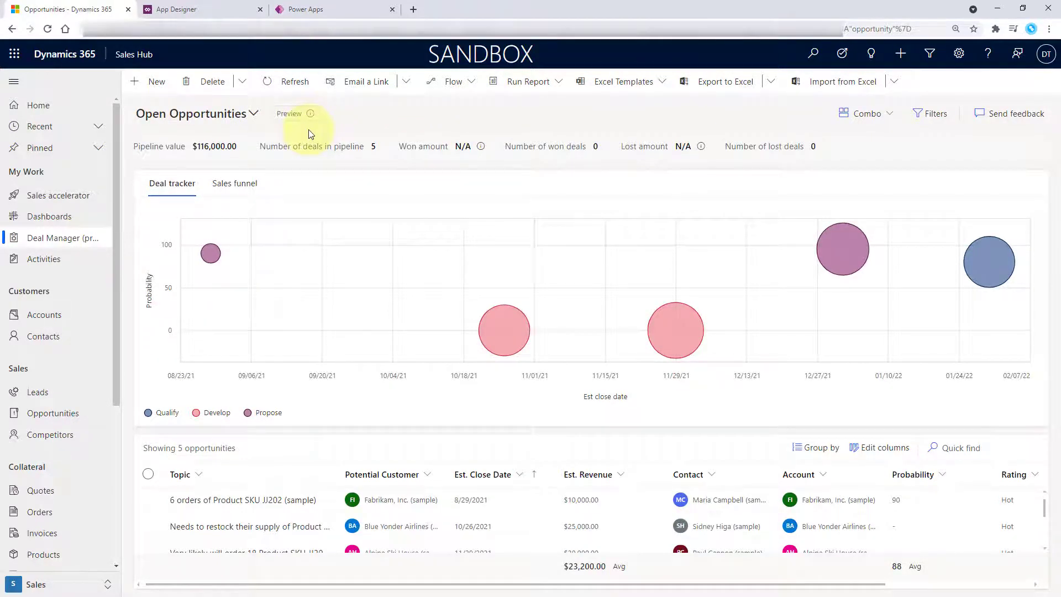
pyautogui.click(939, 115)
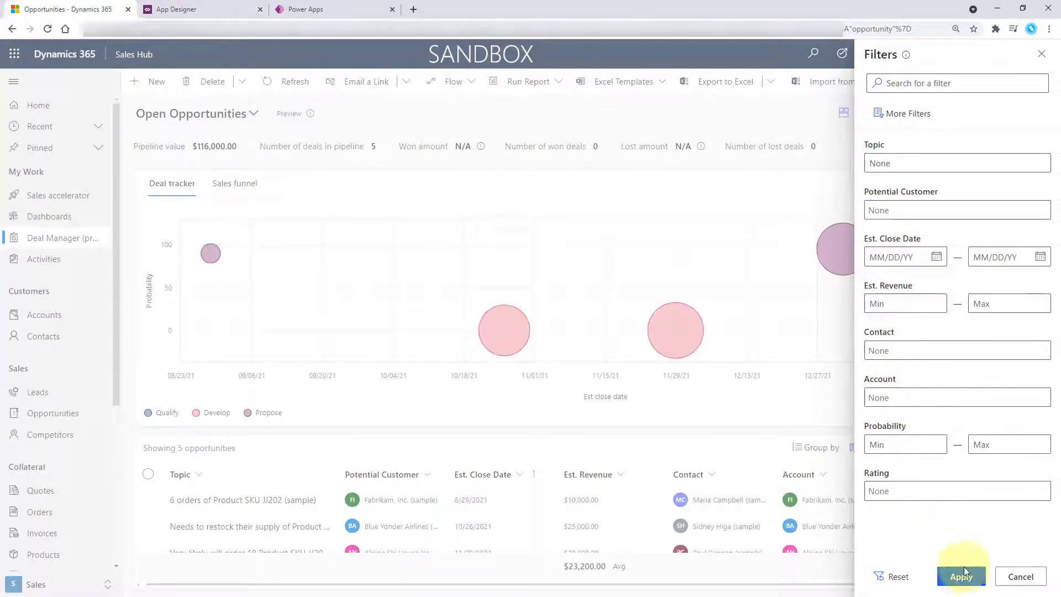
pyautogui.click(897, 113)
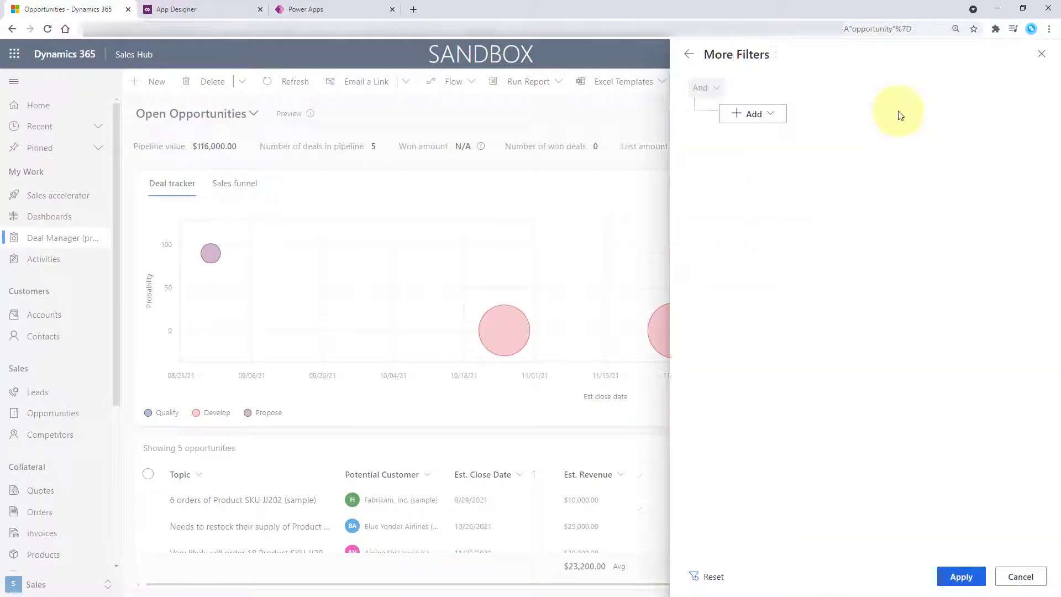
pyautogui.click(689, 55)
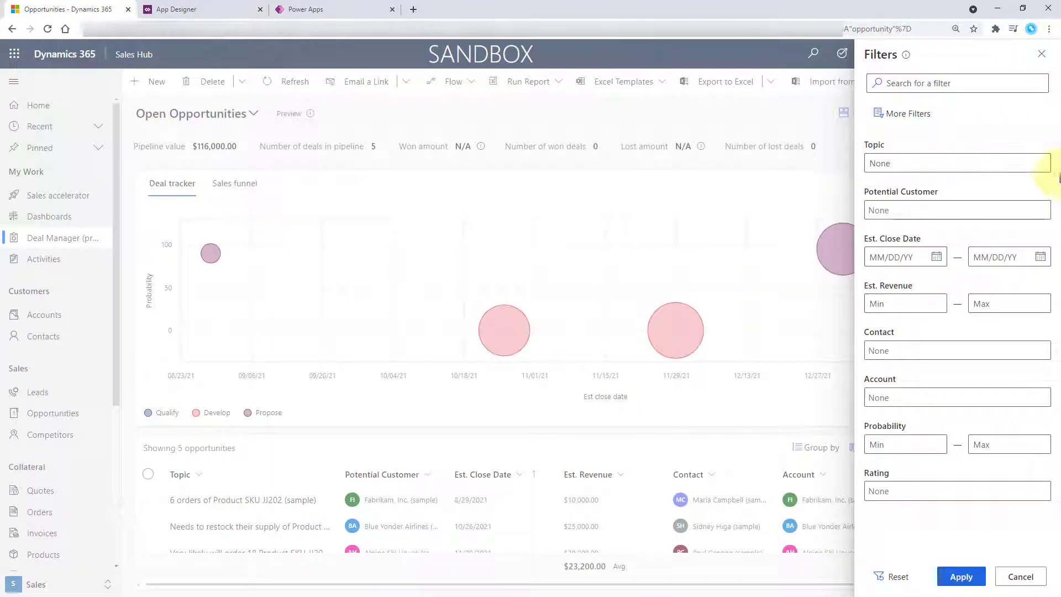
pyautogui.click(1022, 575)
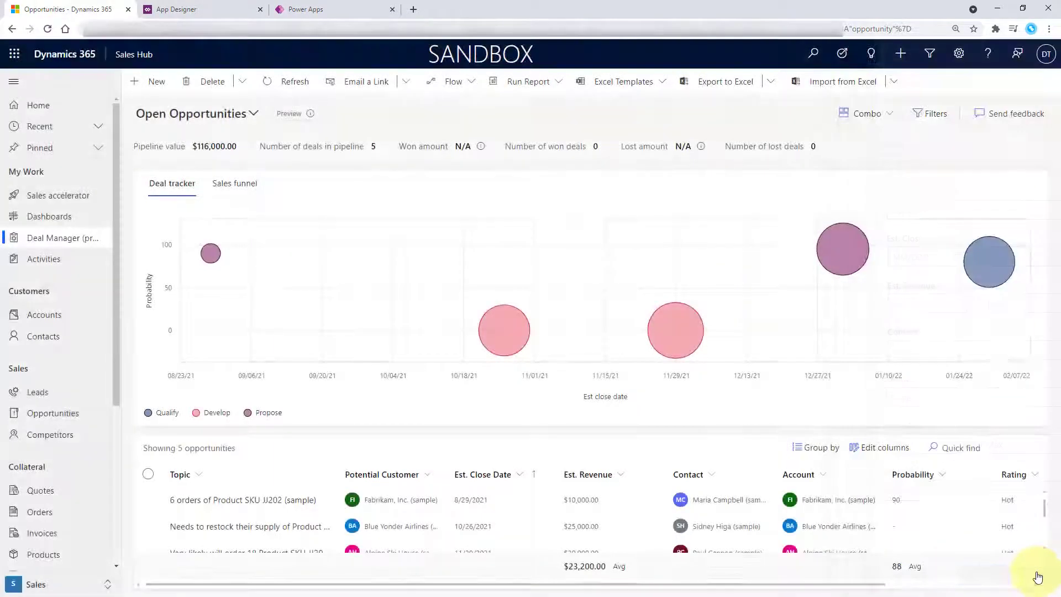
# Step: Switch the Open Opportunities layout from Combo to List, then reopen the layout menu
pyautogui.click(891, 113)
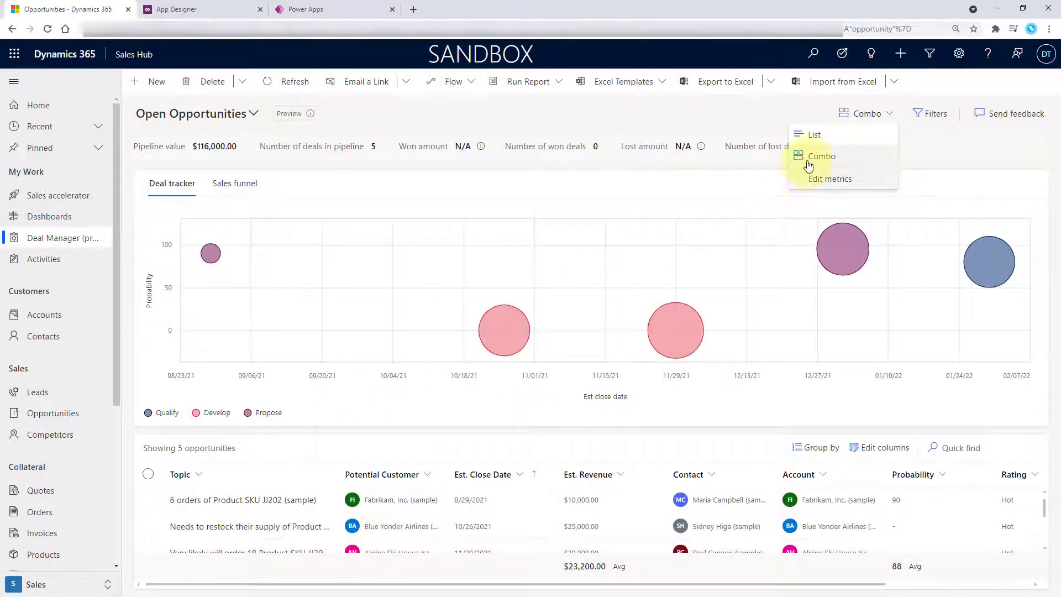
pyautogui.click(816, 135)
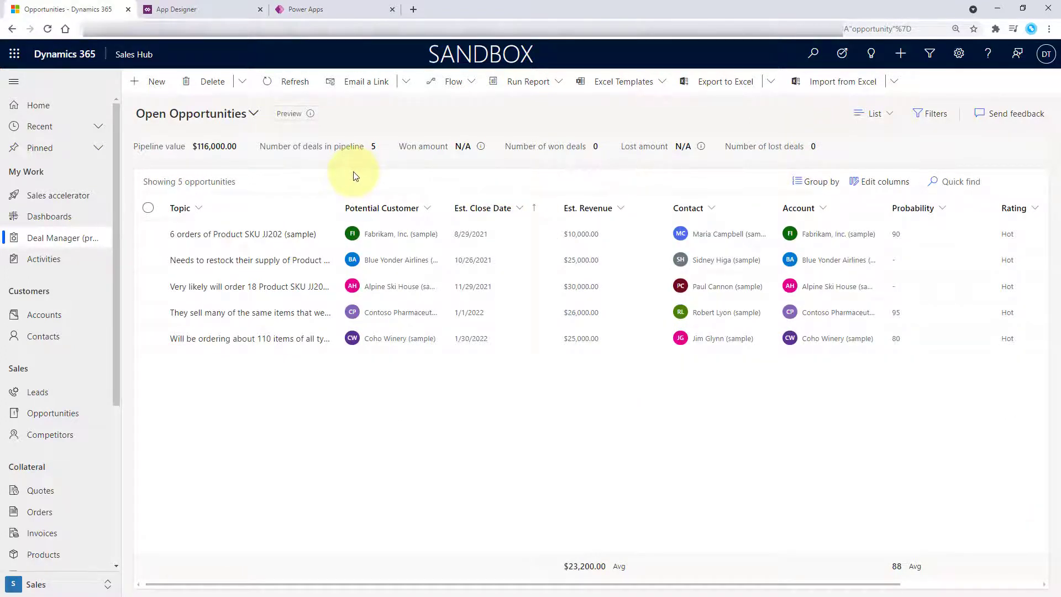
pyautogui.click(879, 113)
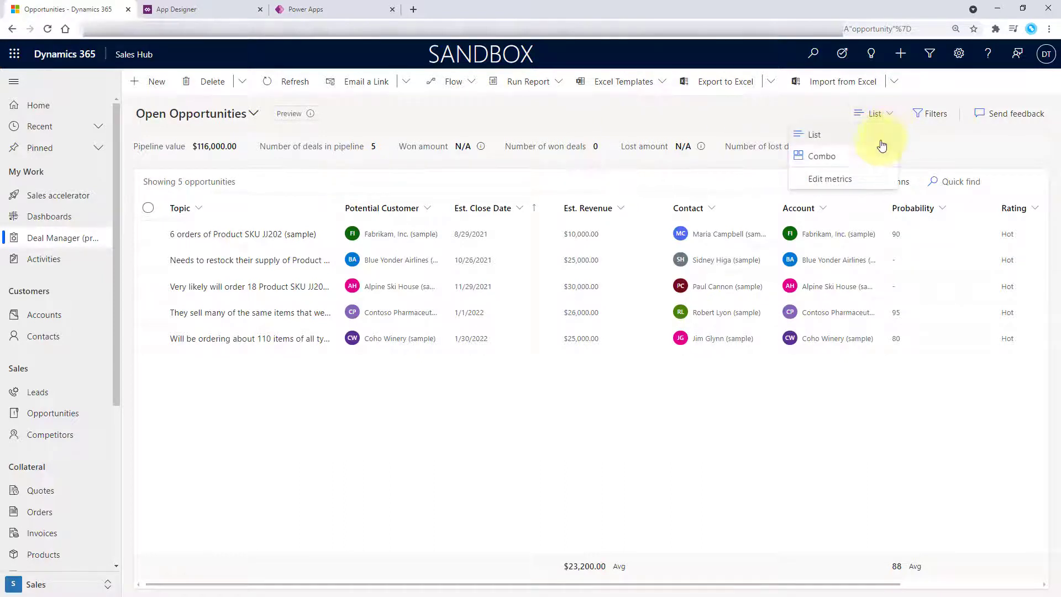
# Step: Start a new summary metric on the Budget Amount field, labelled Budget
pyautogui.click(845, 182)
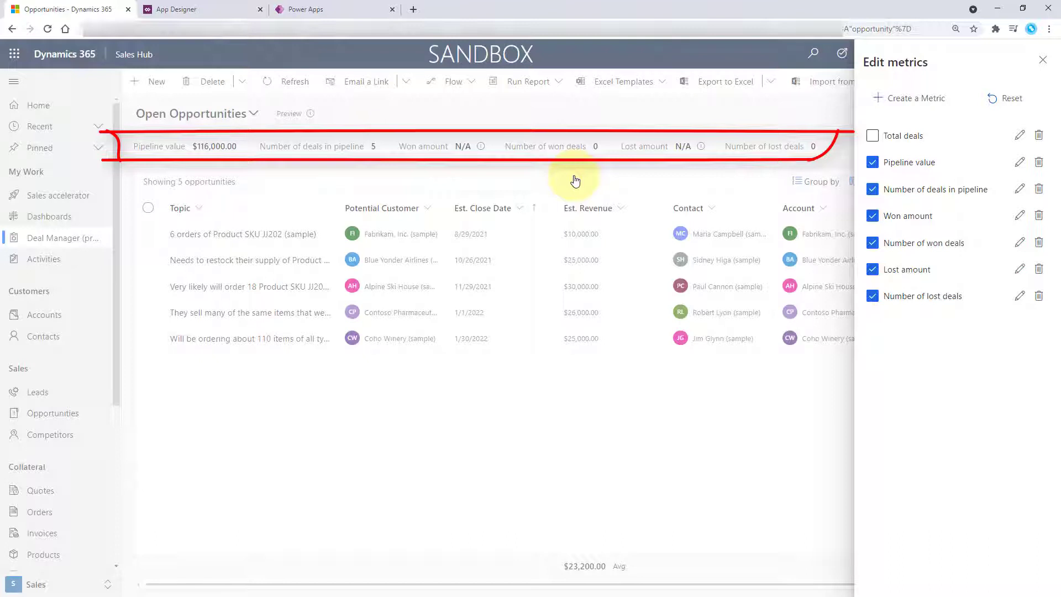
pyautogui.click(927, 103)
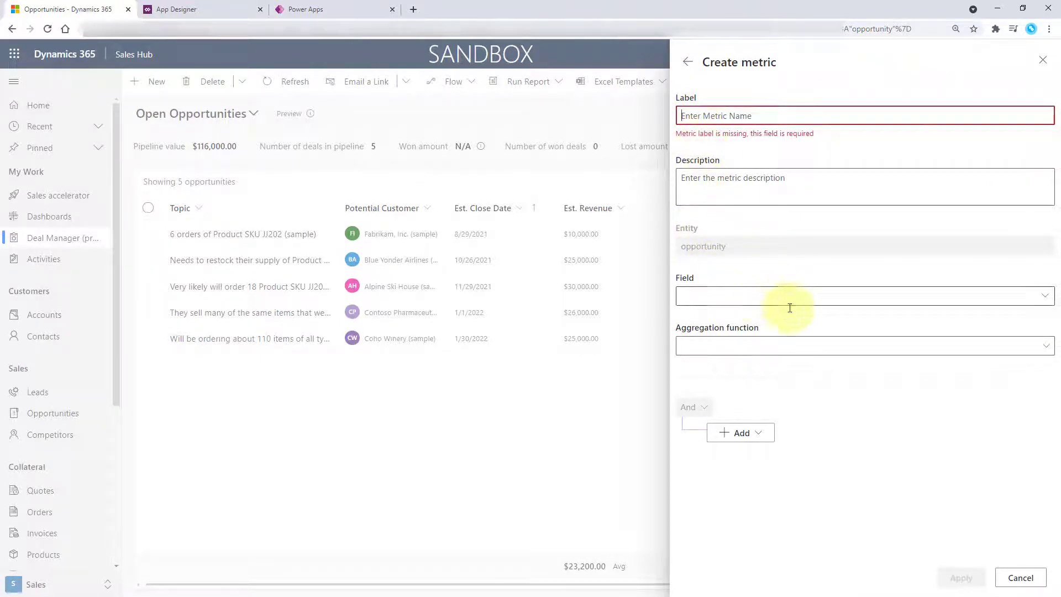
pyautogui.click(1041, 295)
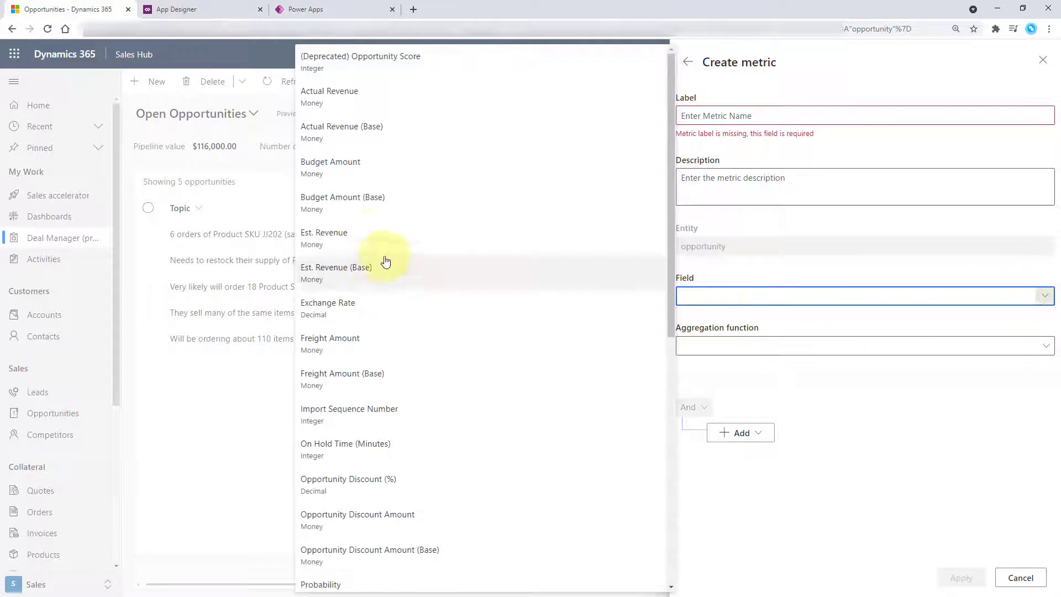
pyautogui.click(347, 170)
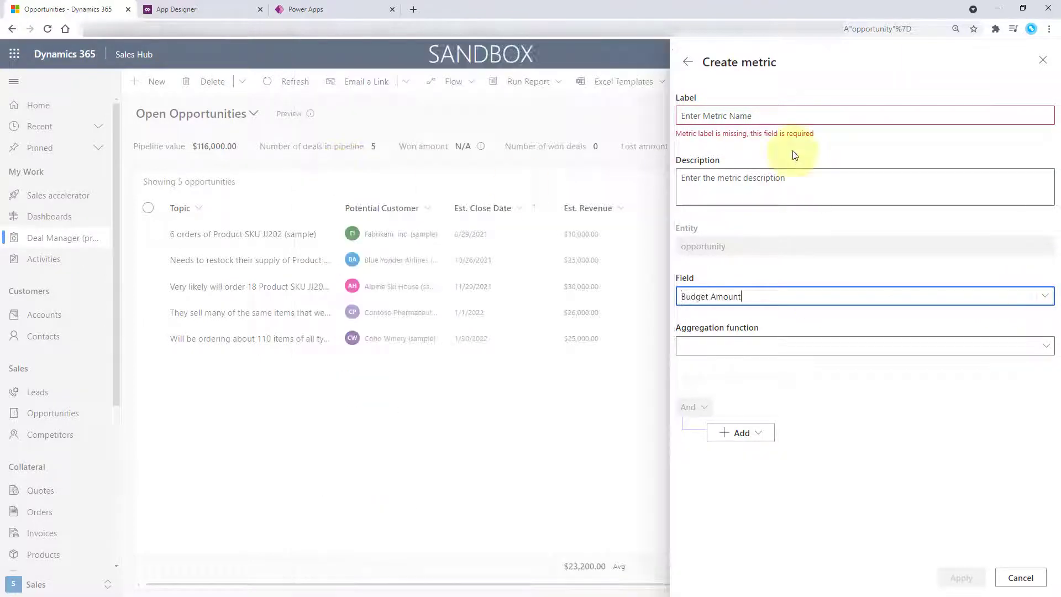
pyautogui.click(721, 117)
pyautogui.write('Su')
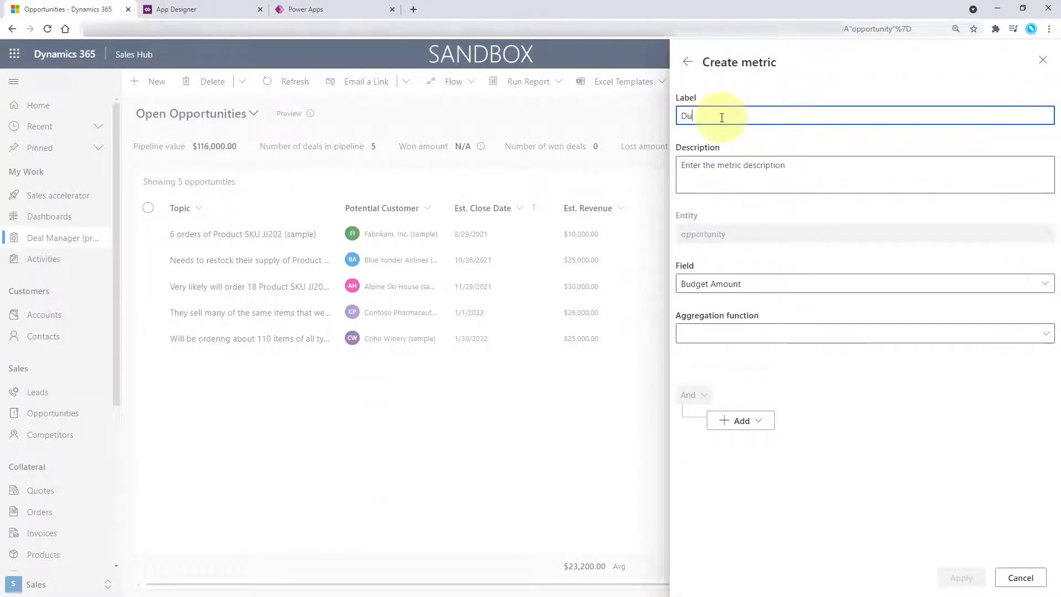
pyautogui.press('BackSpace')
pyautogui.press('BackSpace')
pyautogui.write('B')
# Step: Set the metric's aggregation to Sum, apply it, and show Budget in the metrics bar
pyautogui.click(763, 338)
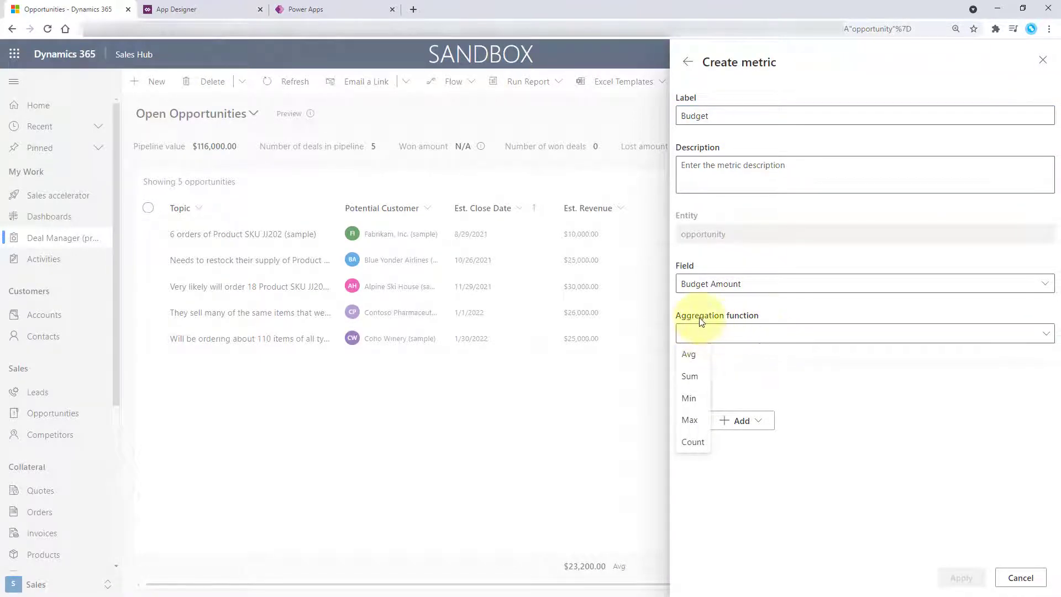
pyautogui.click(691, 378)
pyautogui.click(761, 426)
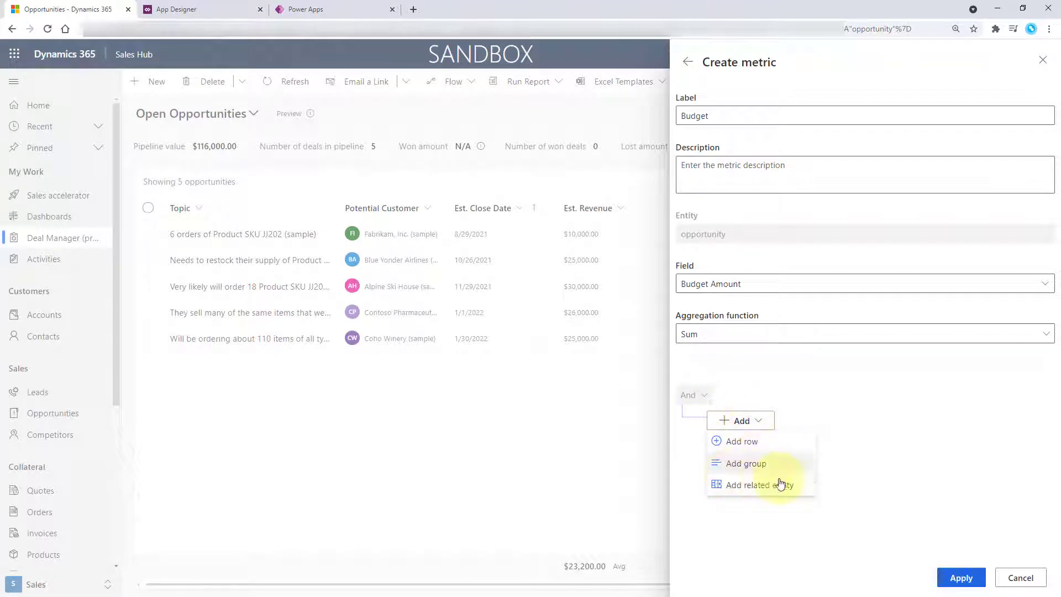
pyautogui.click(964, 578)
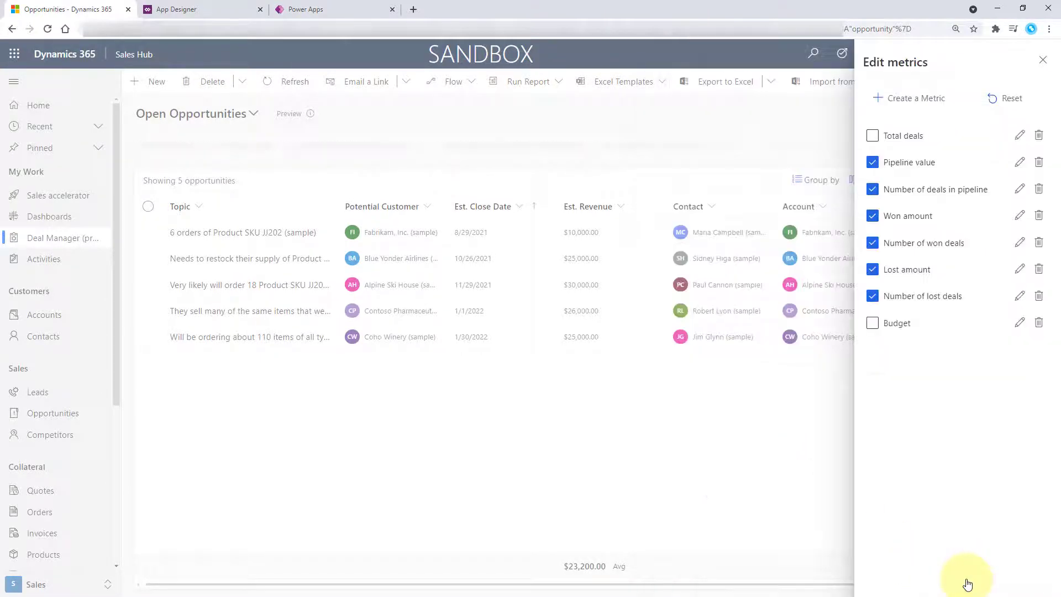
pyautogui.click(873, 323)
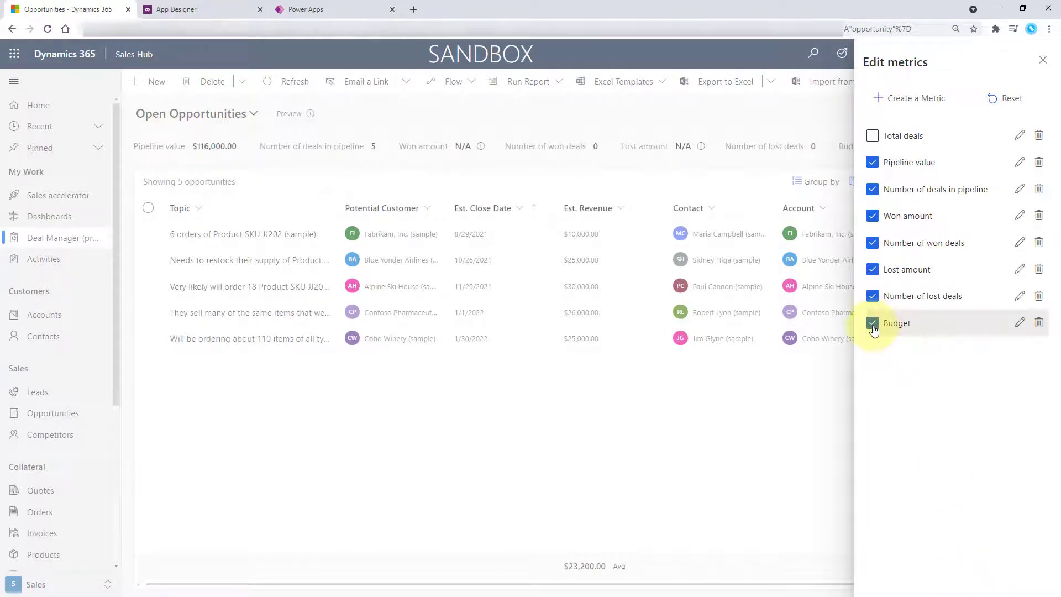
pyautogui.click(1042, 61)
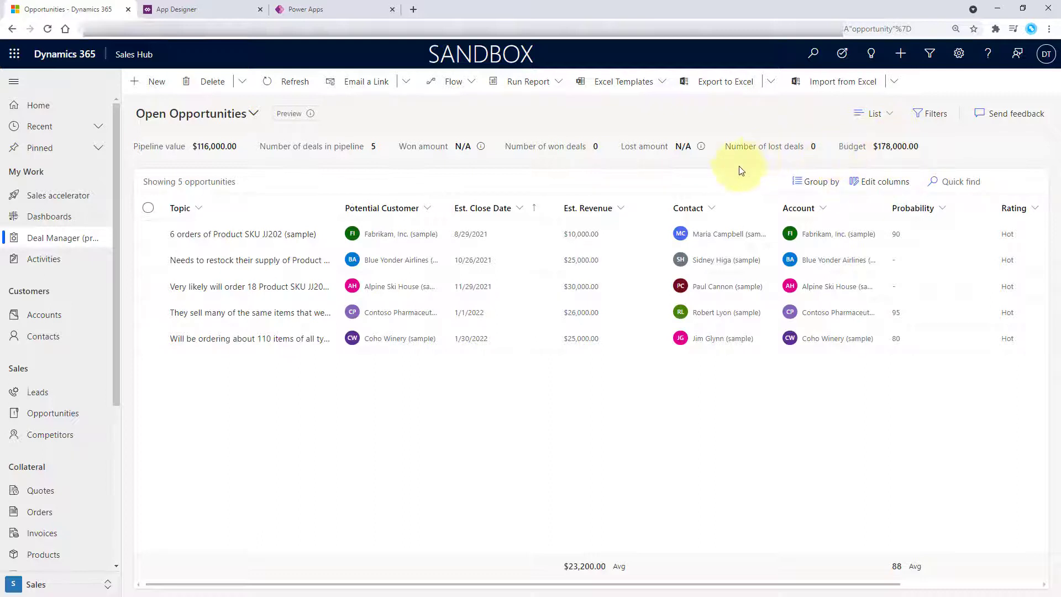
# Step: Return to the Combo layout and check the deal tracker bubble tooltips, which now include Budget
pyautogui.click(873, 114)
pyautogui.click(844, 158)
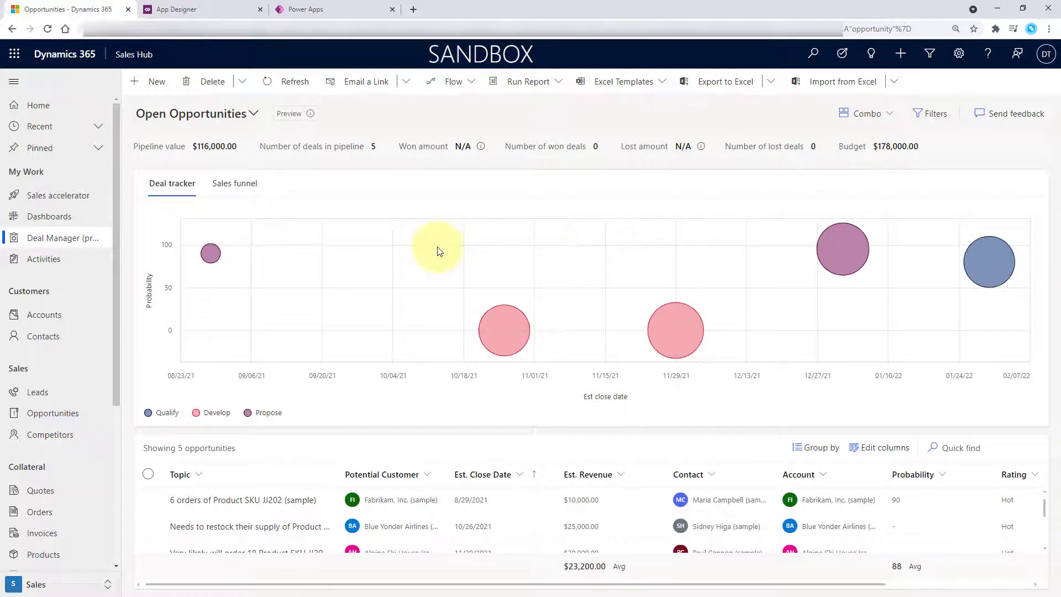
pyautogui.moveTo(505, 330)
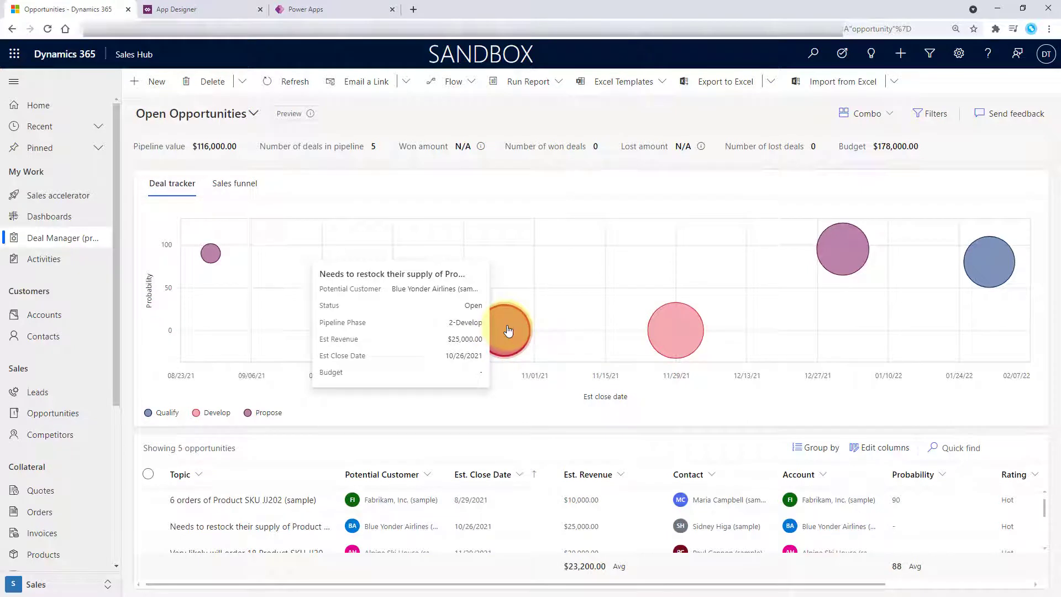
pyautogui.moveTo(675, 331)
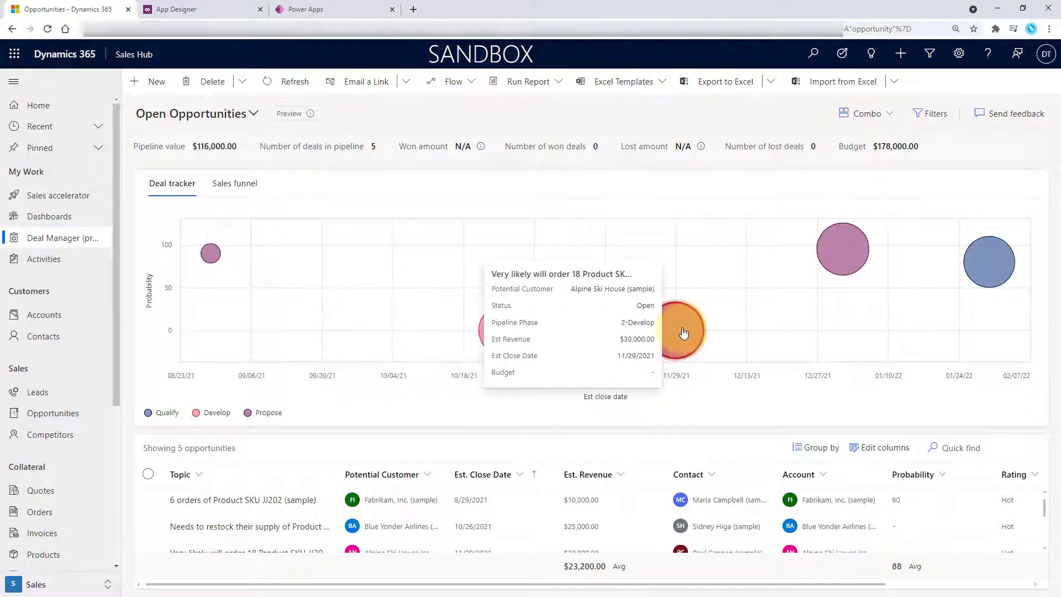
pyautogui.moveTo(841, 248)
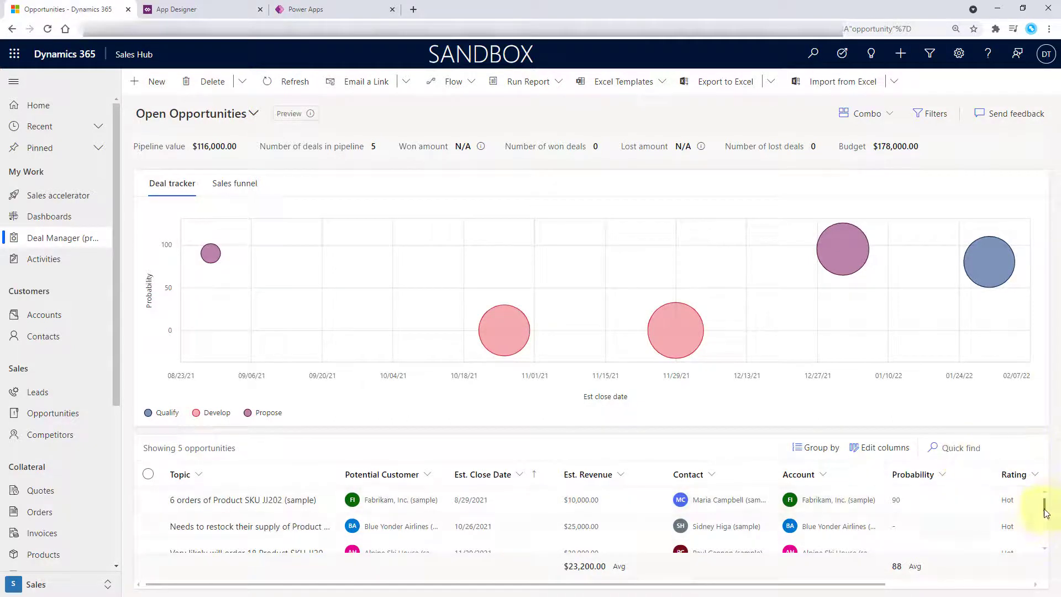
pyautogui.moveTo(1044, 507)
pyautogui.mouseDown()
pyautogui.moveTo(1048, 534)
pyautogui.moveTo(1052, 495)
pyautogui.mouseUp()
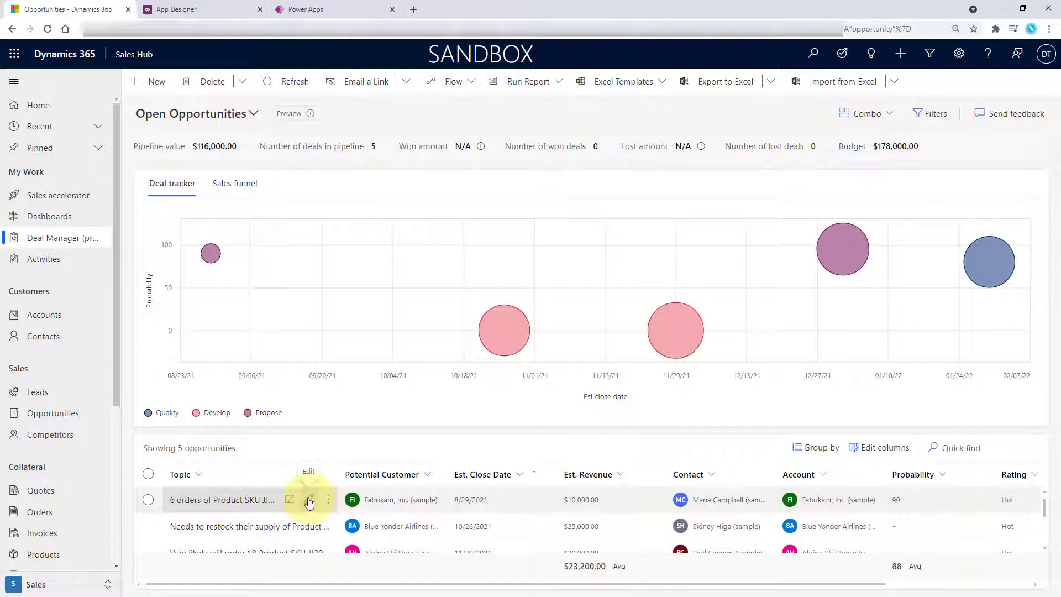
pyautogui.click(310, 500)
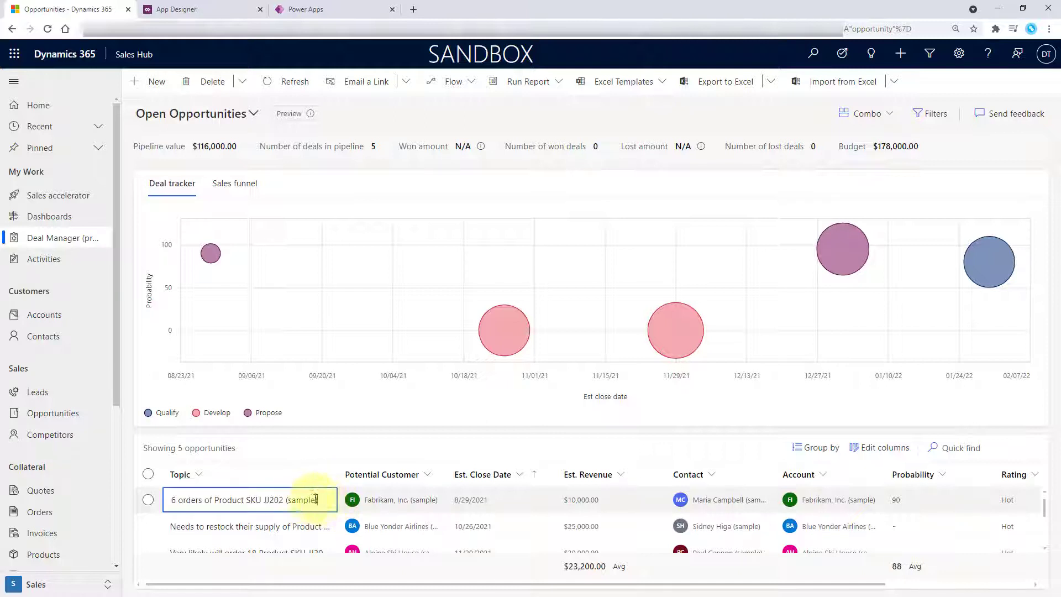
pyautogui.moveTo(326, 500)
pyautogui.mouseDown()
pyautogui.moveTo(180, 499)
pyautogui.moveTo(317, 500)
pyautogui.mouseUp()
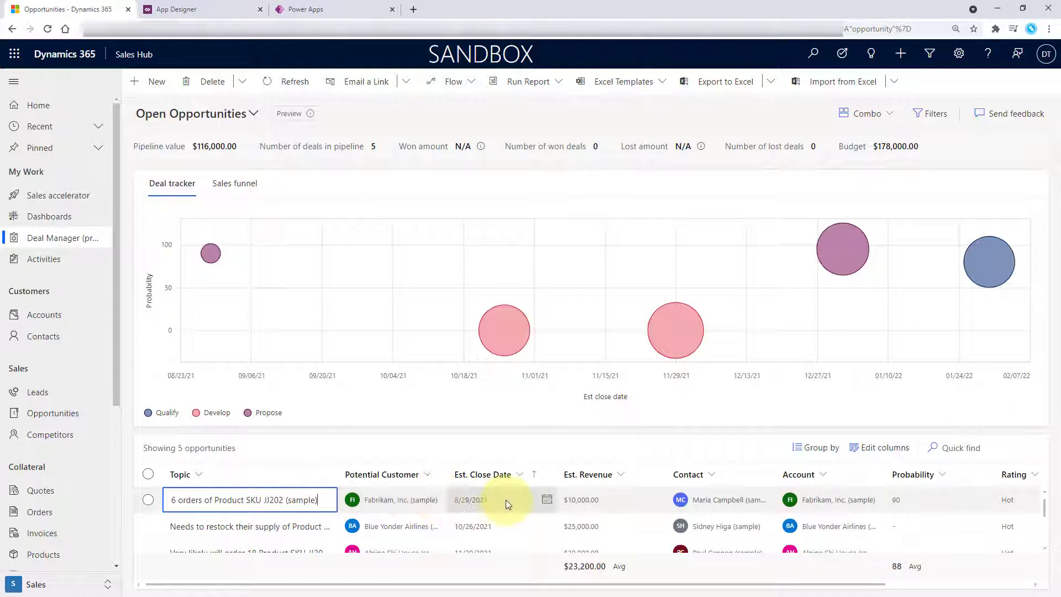
pyautogui.click(545, 502)
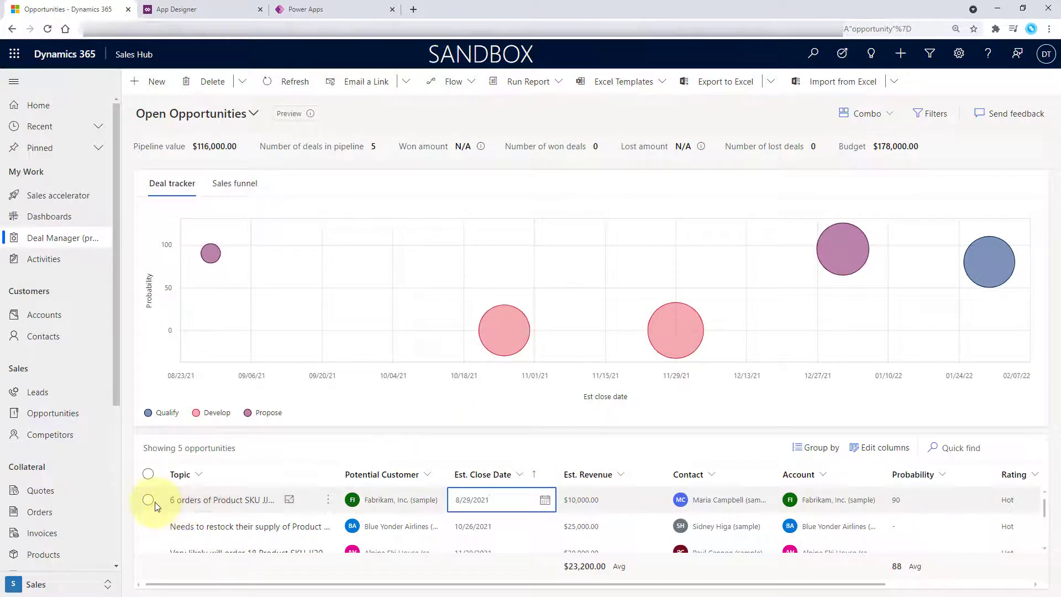
pyautogui.click(289, 502)
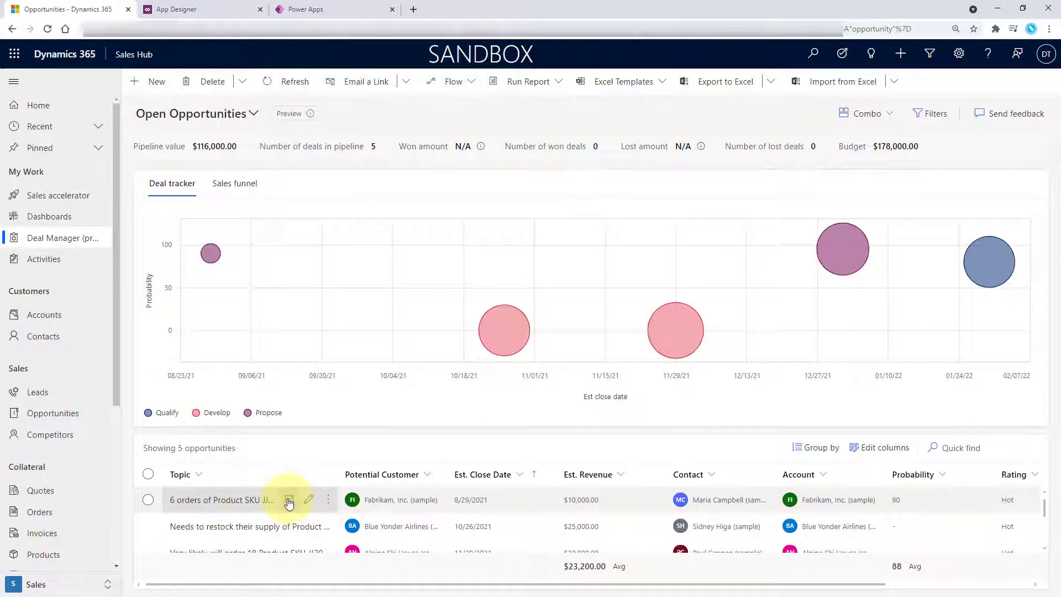
pyautogui.click(290, 501)
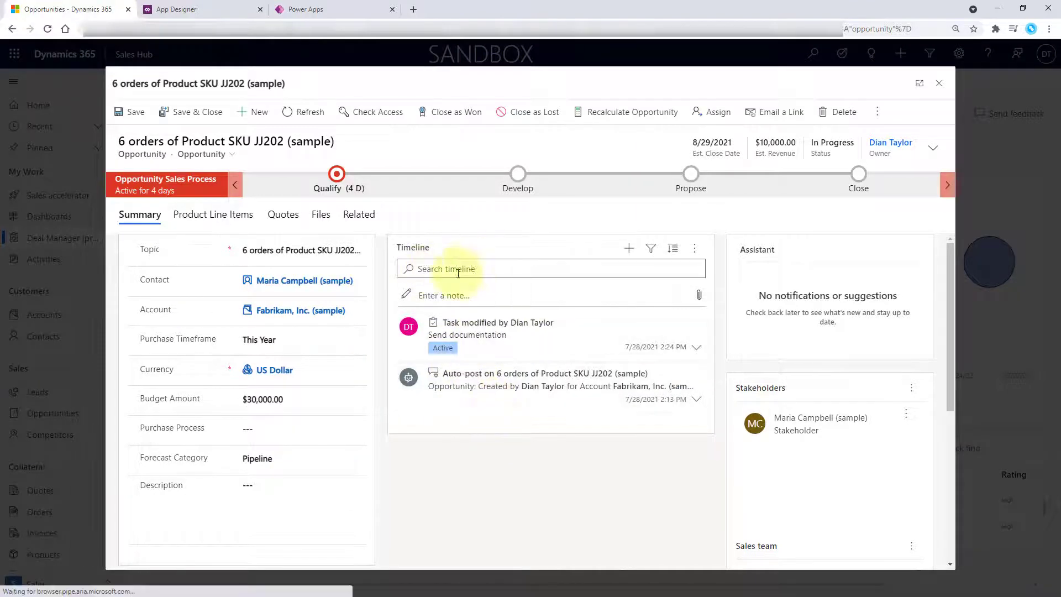
pyautogui.click(940, 85)
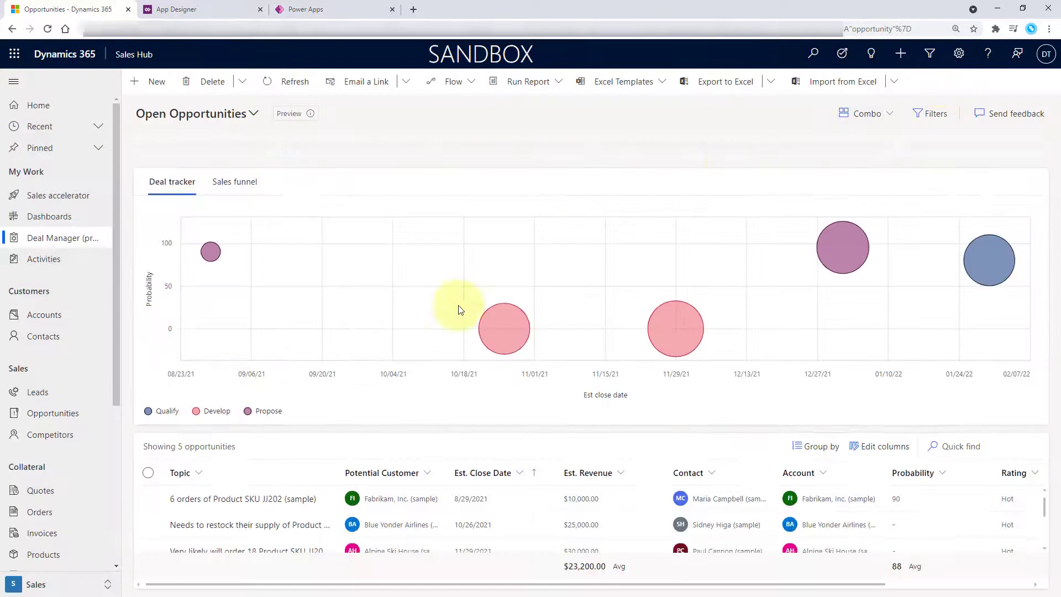
# Step: Open the JJ202 opportunity's summary panel and collapse, then re-expand, Key details
pyautogui.click(188, 501)
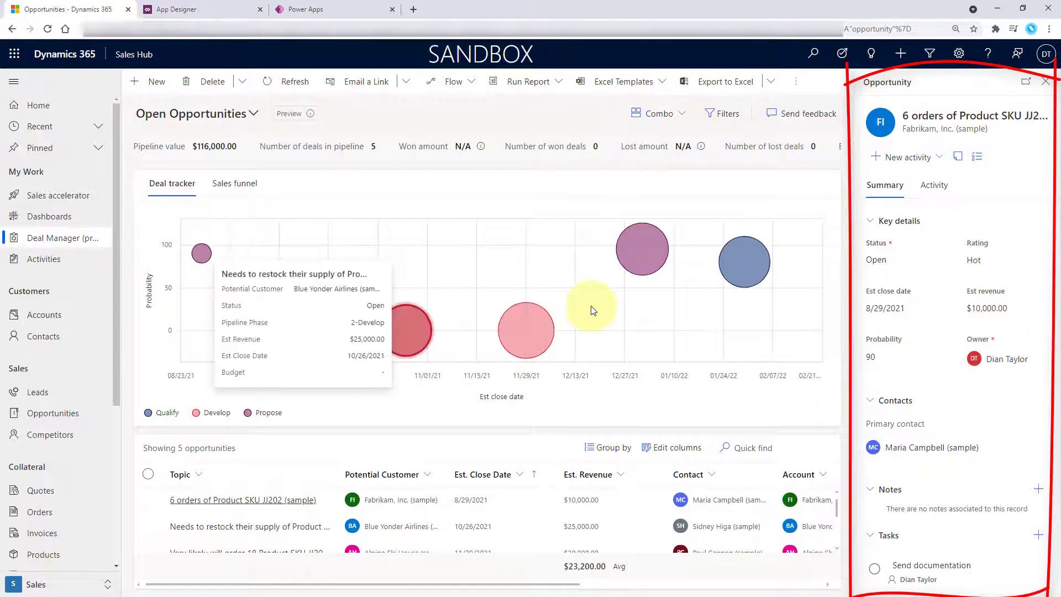
pyautogui.click(900, 222)
pyautogui.click(900, 223)
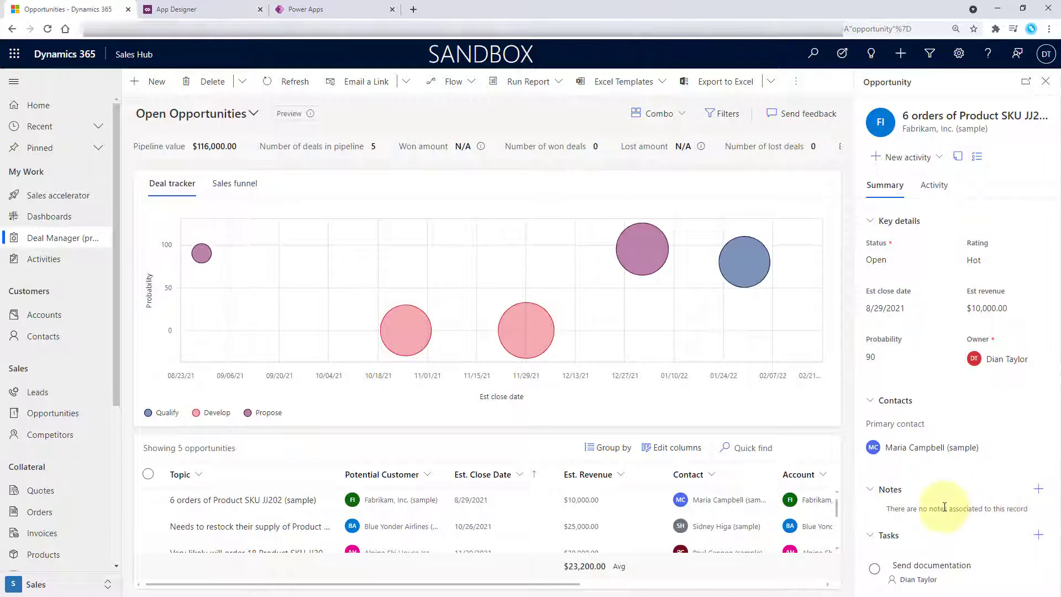
# Step: Start a note and view the New activity choices, cancelling both without creating anything
pyautogui.click(1038, 493)
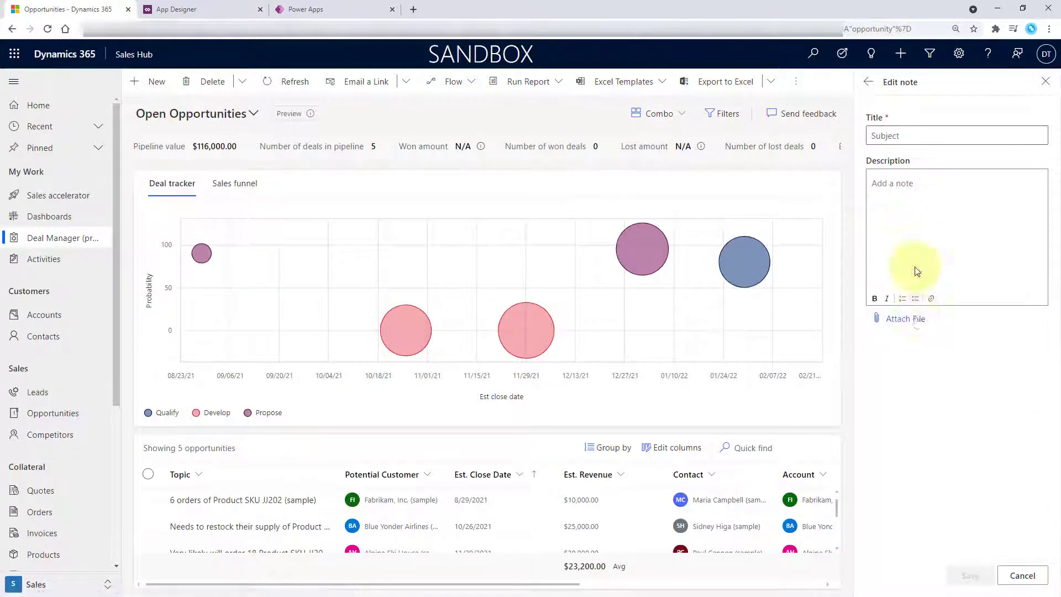
pyautogui.click(867, 82)
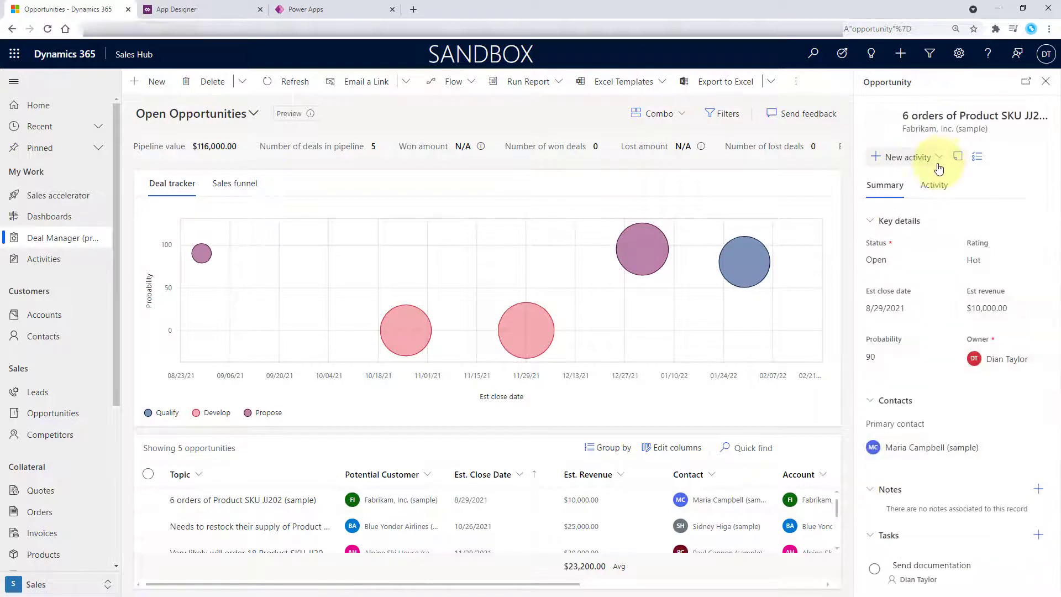
pyautogui.click(895, 157)
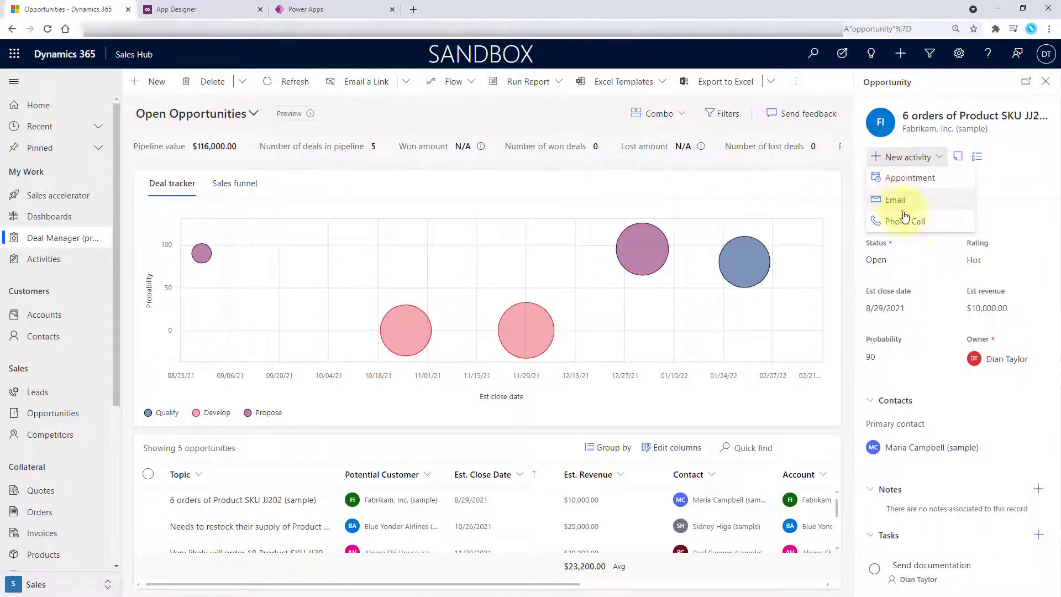
pyautogui.click(1027, 181)
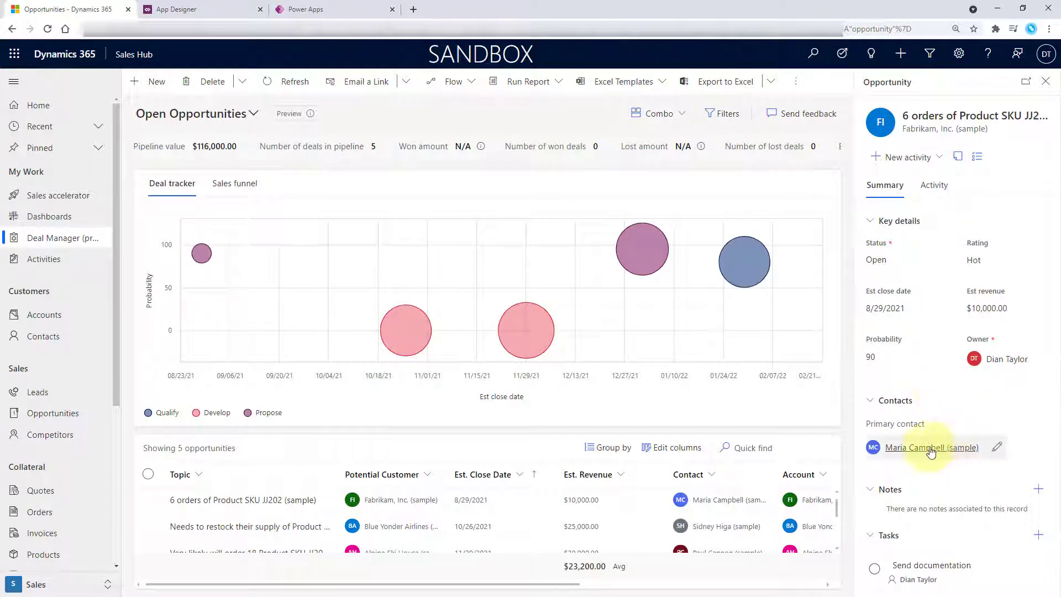
# Step: View the primary contact's Activity tab and New activity choices, then close the side pane
pyautogui.click(912, 452)
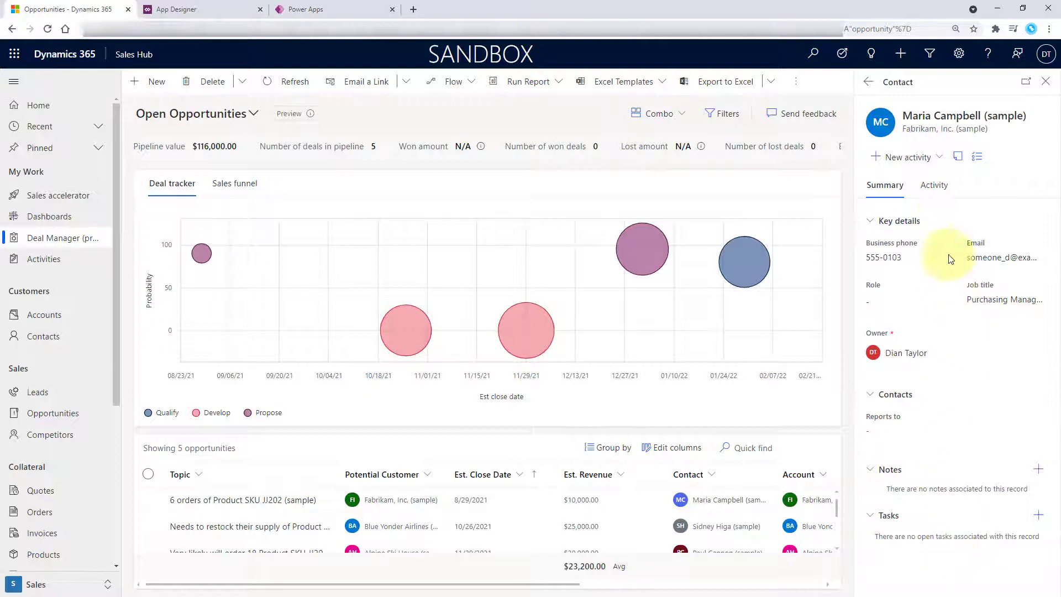
pyautogui.click(933, 186)
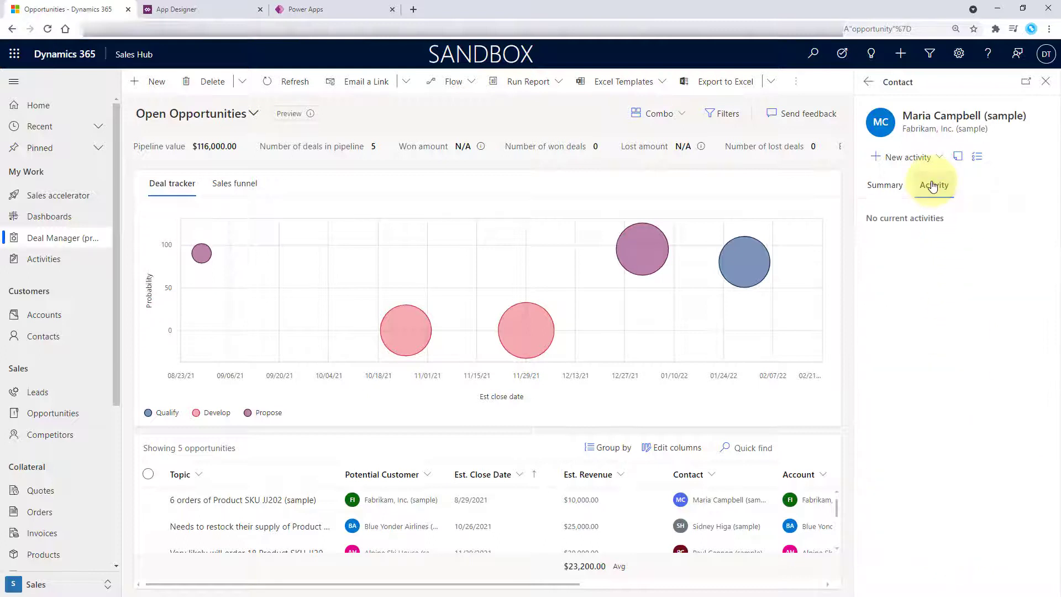
pyautogui.click(931, 158)
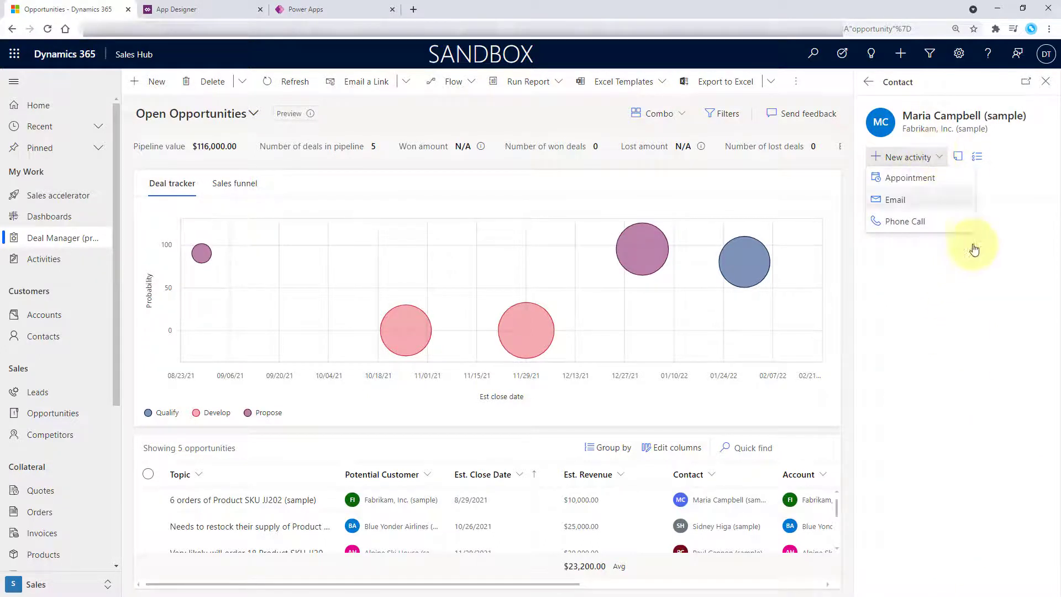
pyautogui.click(968, 287)
pyautogui.moveTo(405, 329)
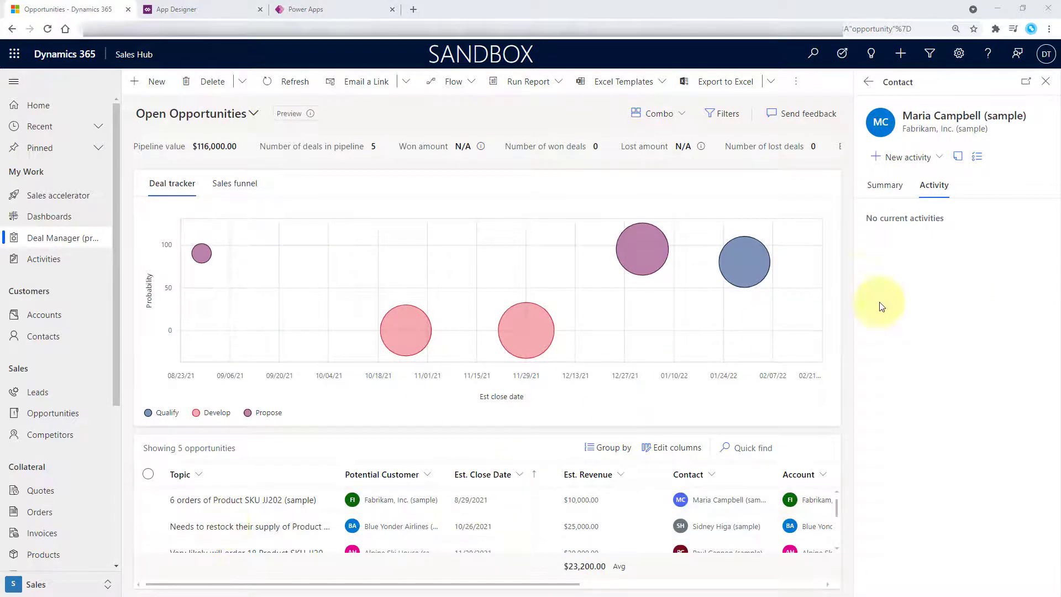
pyautogui.click(1045, 81)
# Step: Narrow the Est. Close Date column and move Est. Revenue right after Topic
pyautogui.scroll(-2, 573, 502)
pyautogui.scroll(2, 565, 506)
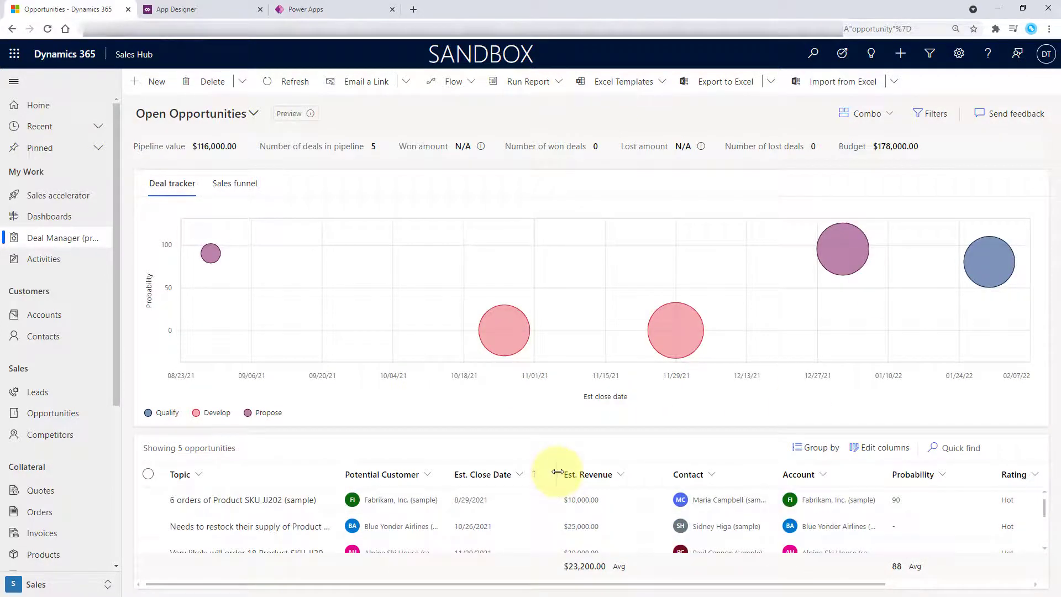
pyautogui.moveTo(557, 471)
pyautogui.mouseDown()
pyautogui.moveTo(473, 472)
pyautogui.moveTo(569, 470)
pyautogui.mouseUp()
pyautogui.moveTo(654, 477); pyautogui.dragTo(409, 477)
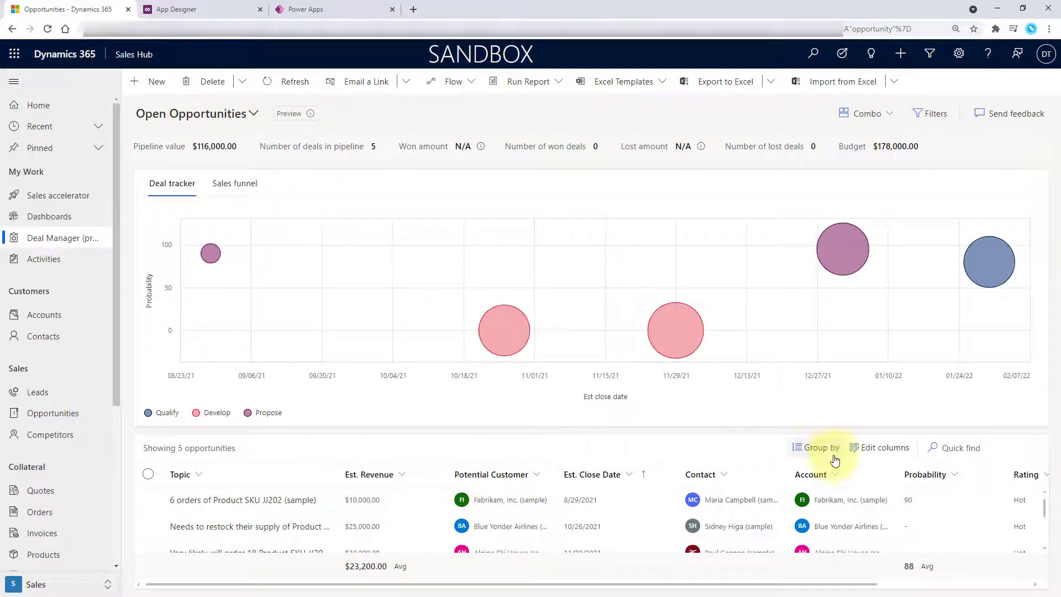
# Step: In Edit columns, add Close date as a smart column, keeping Est. Revenue shown
pyautogui.click(861, 448)
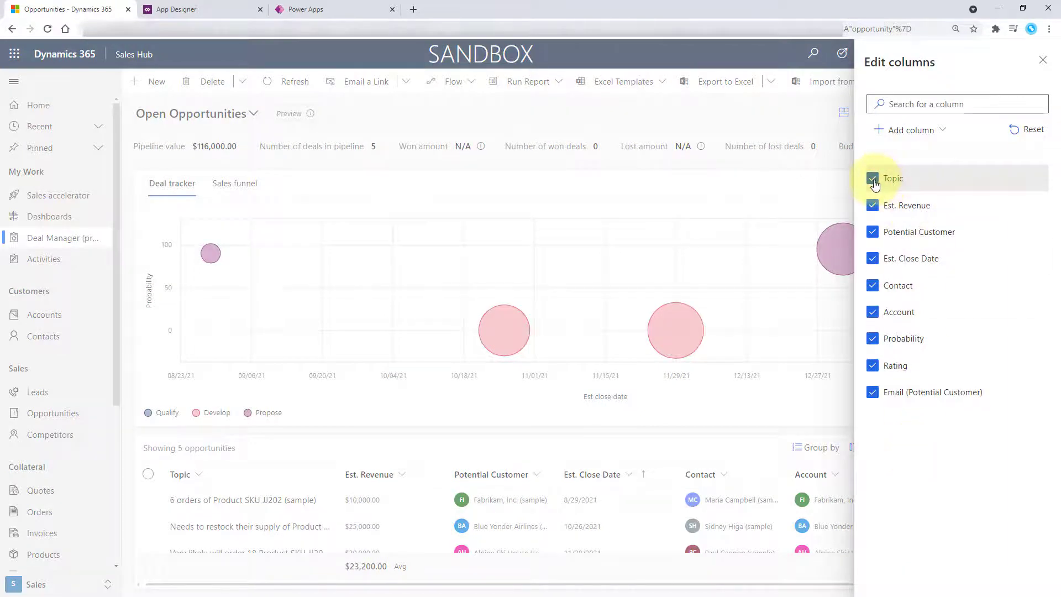
pyautogui.click(872, 205)
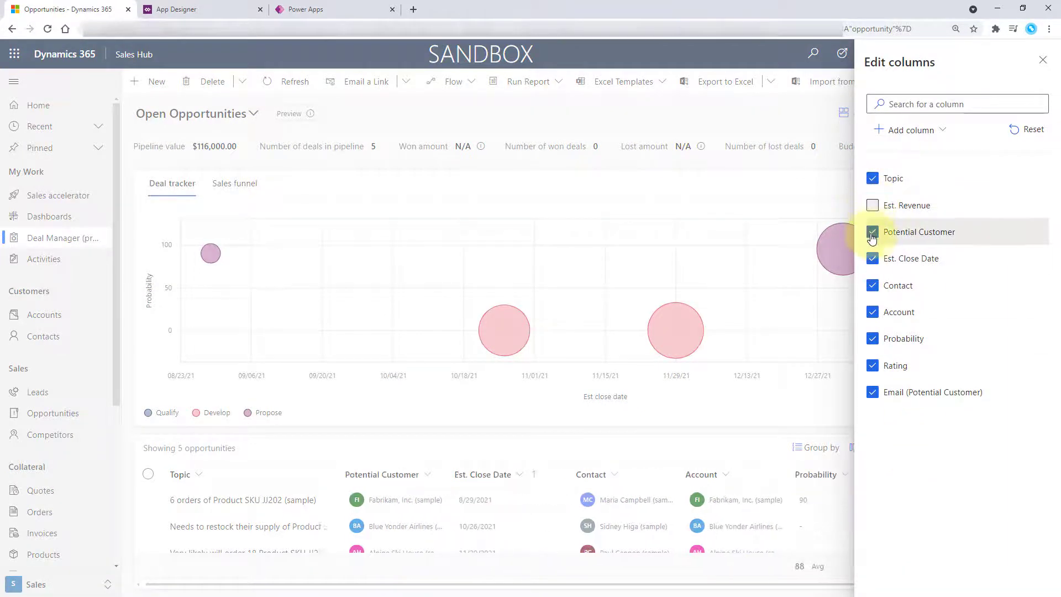
pyautogui.click(911, 131)
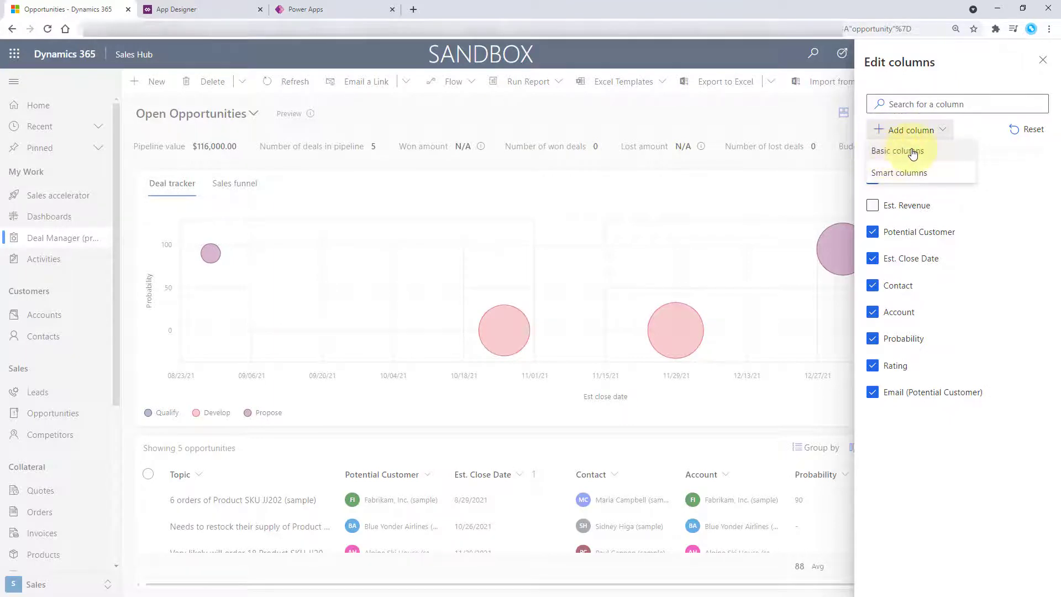
pyautogui.click(915, 176)
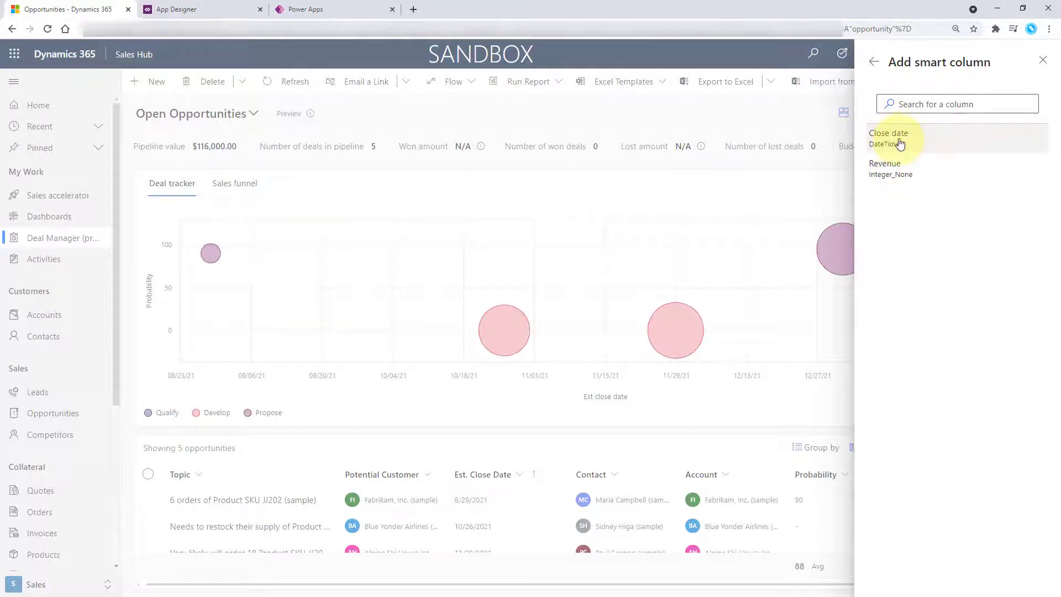
pyautogui.click(917, 138)
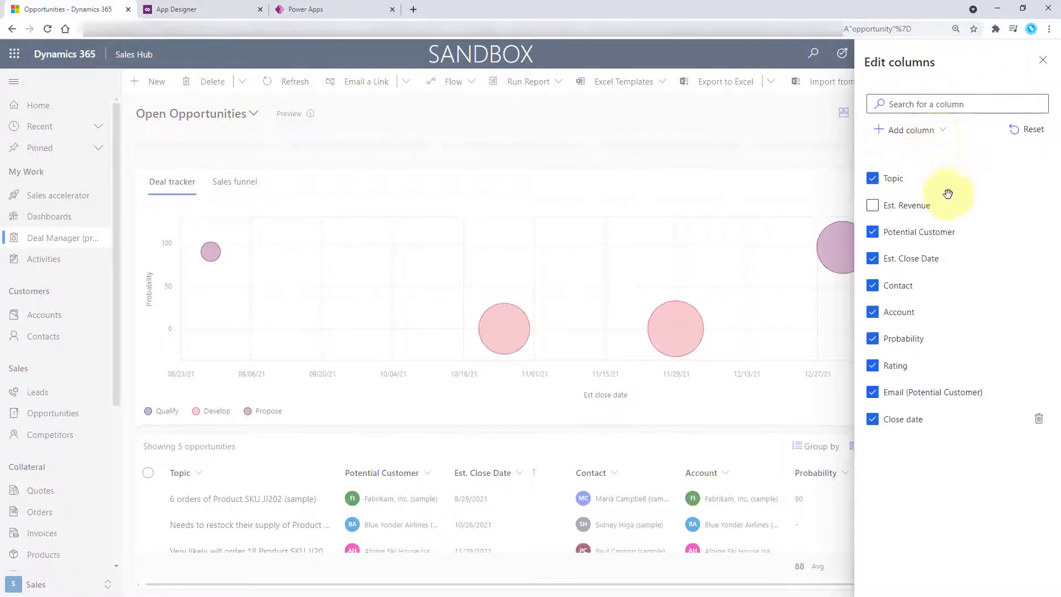
pyautogui.click(873, 206)
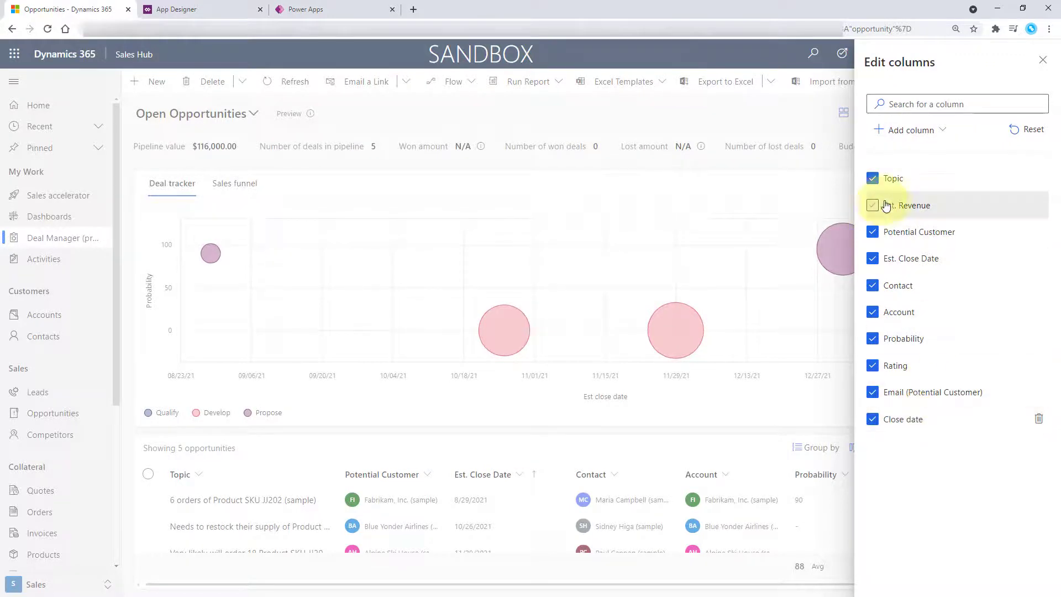
pyautogui.click(873, 210)
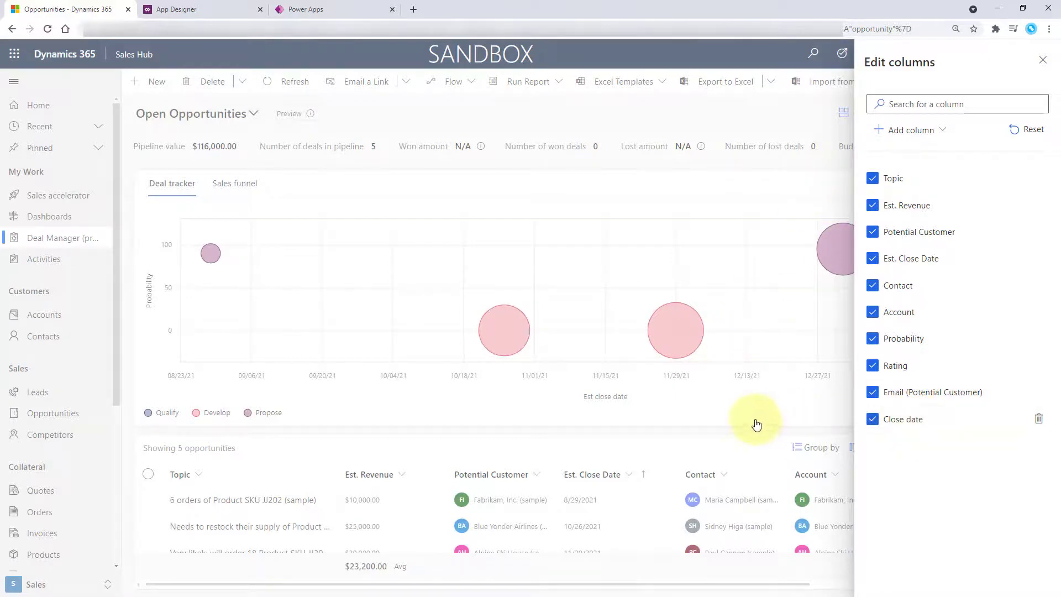
pyautogui.click(1043, 61)
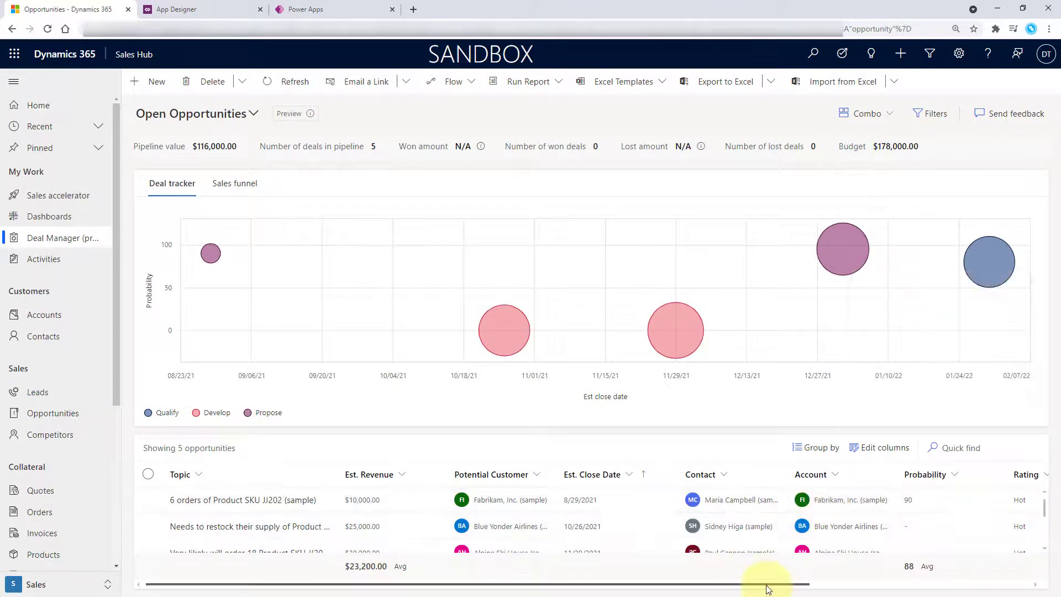
# Step: Scroll the grid right to the Close date column, inspect the first deal's date, then focus Quick find
pyautogui.moveTo(781, 587); pyautogui.dragTo(994, 590)
pyautogui.click(966, 498)
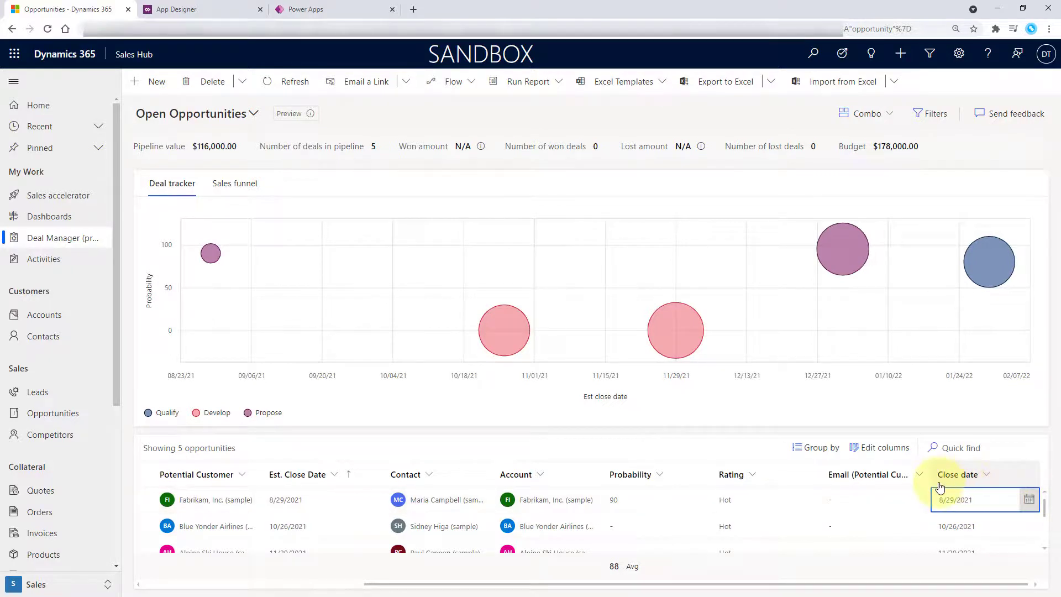
pyautogui.click(959, 447)
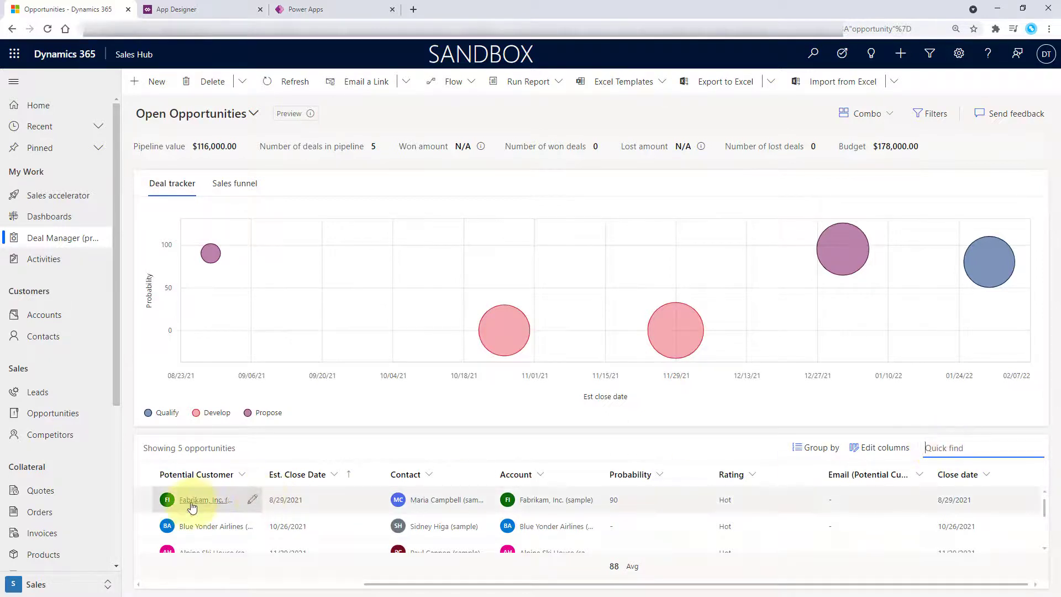
pyautogui.scroll(-1, 232, 525)
pyautogui.scroll(-1, 233, 525)
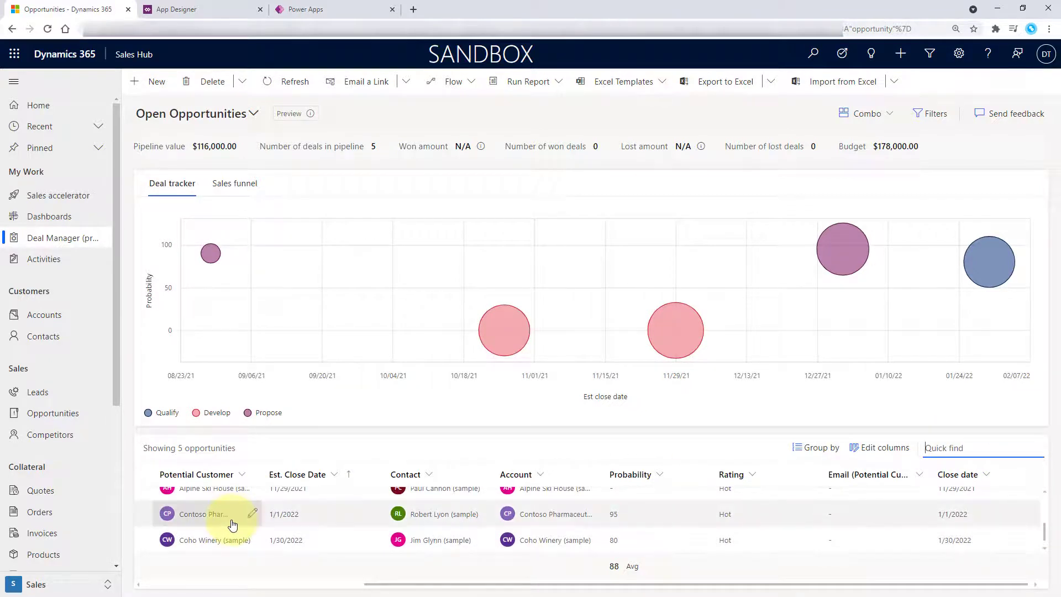
pyautogui.scroll(2, 233, 524)
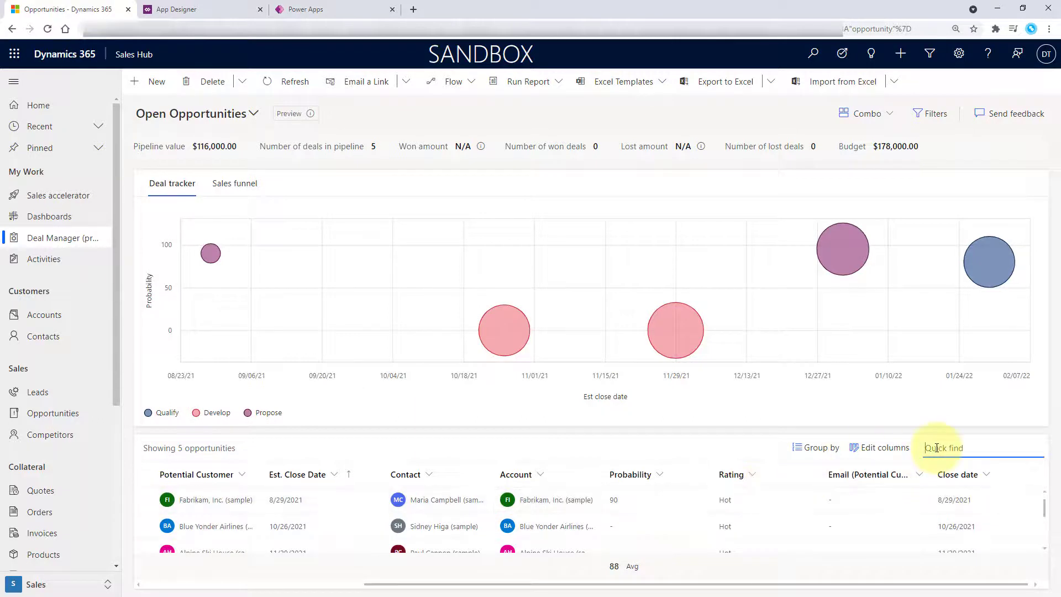